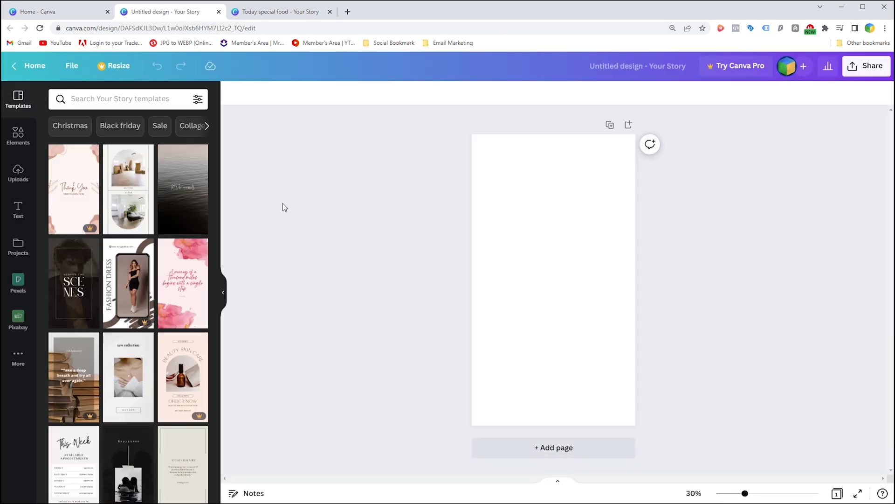
# Add the recently used blue wave graphic and scale it to the full page width along the page's bottom edge
pyautogui.click(26, 135)
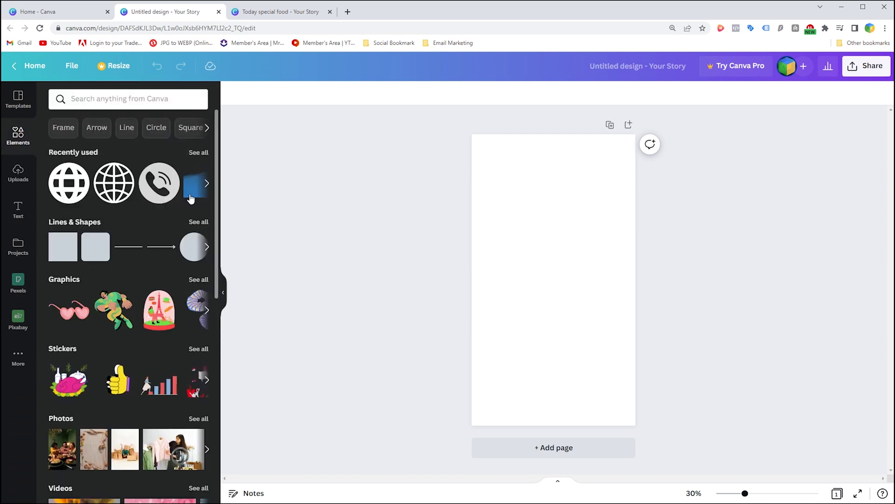
pyautogui.click(196, 194)
pyautogui.moveTo(524, 285); pyautogui.dragTo(519, 376)
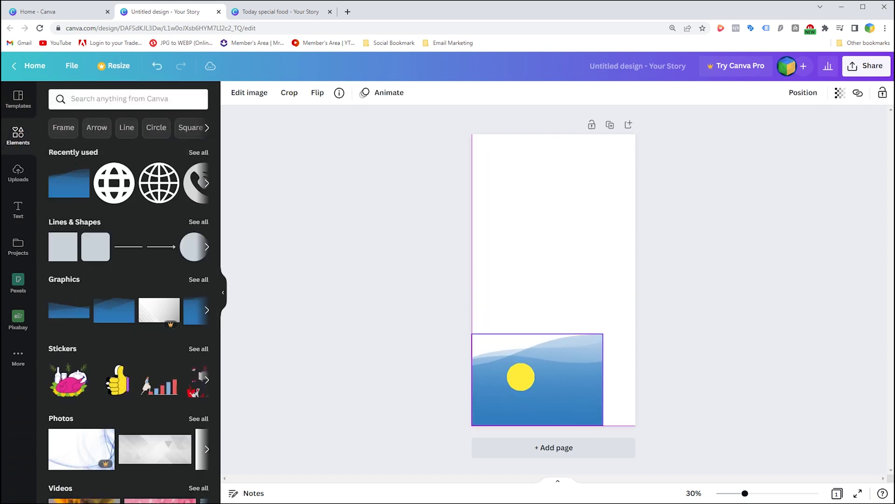
pyautogui.moveTo(603, 334); pyautogui.dragTo(636, 307)
pyautogui.click(534, 216)
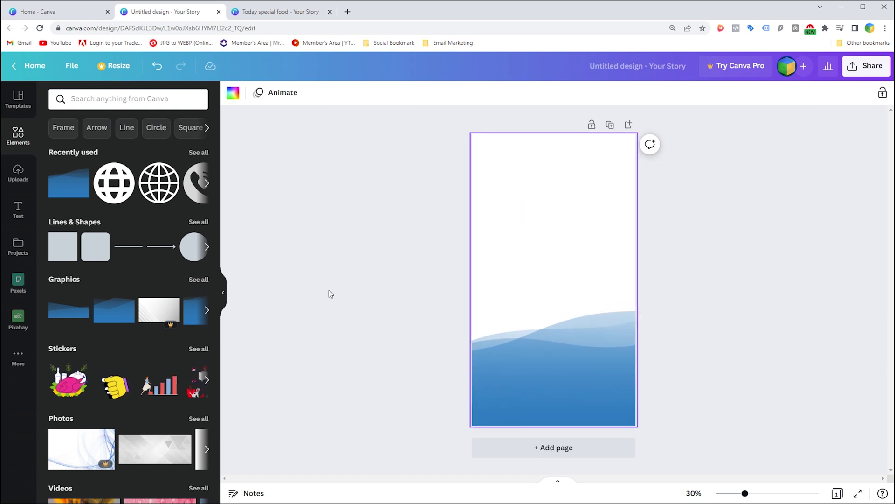
pyautogui.click(311, 194)
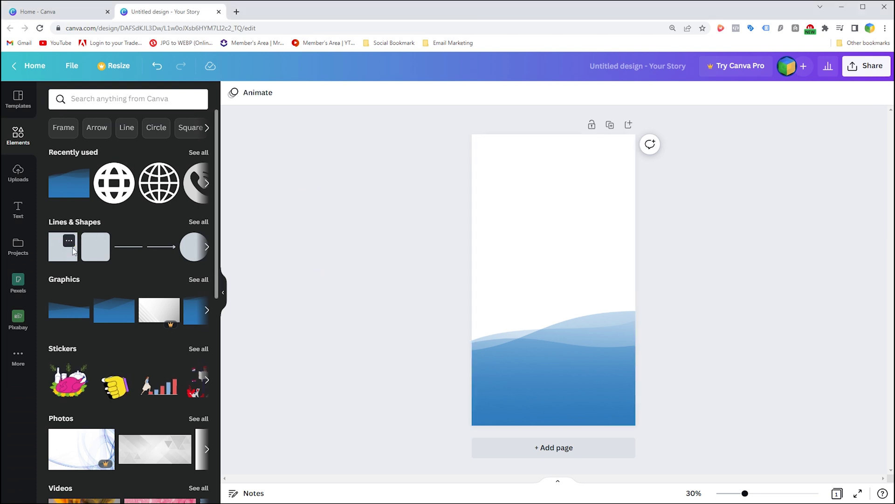
# Add a square shape at the page's upper-left corner and enlarge it over most of the page
pyautogui.click(69, 240)
pyautogui.click(364, 220)
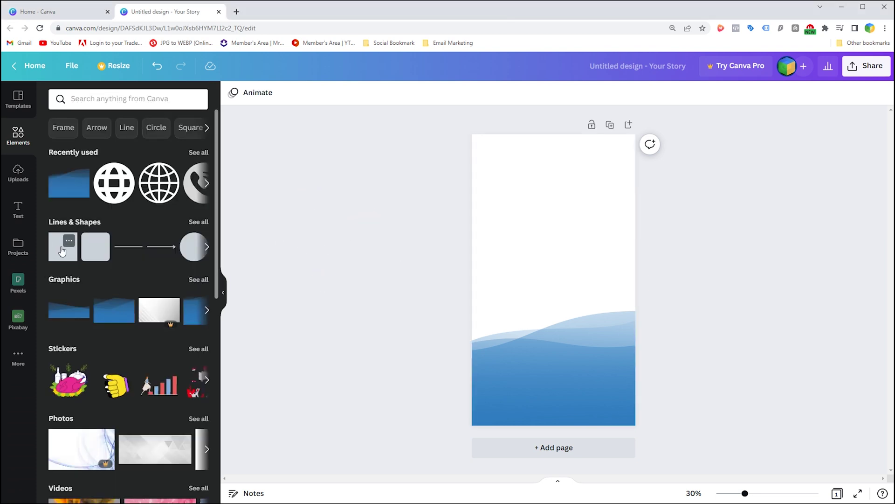
pyautogui.click(61, 252)
pyautogui.moveTo(540, 263); pyautogui.dragTo(480, 140)
pyautogui.moveTo(521, 183); pyautogui.dragTo(633, 408)
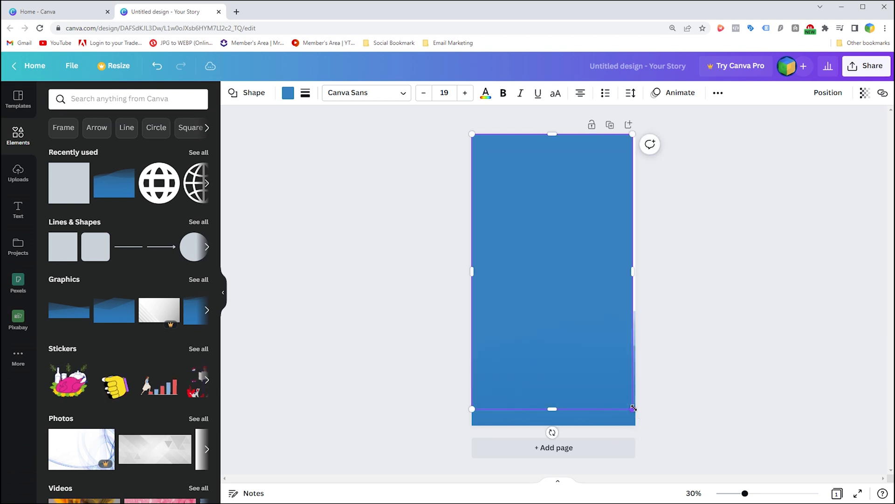
# Recolour the large rectangle light blue #B7E0FF and stretch it to fill the whole page
pyautogui.click(289, 92)
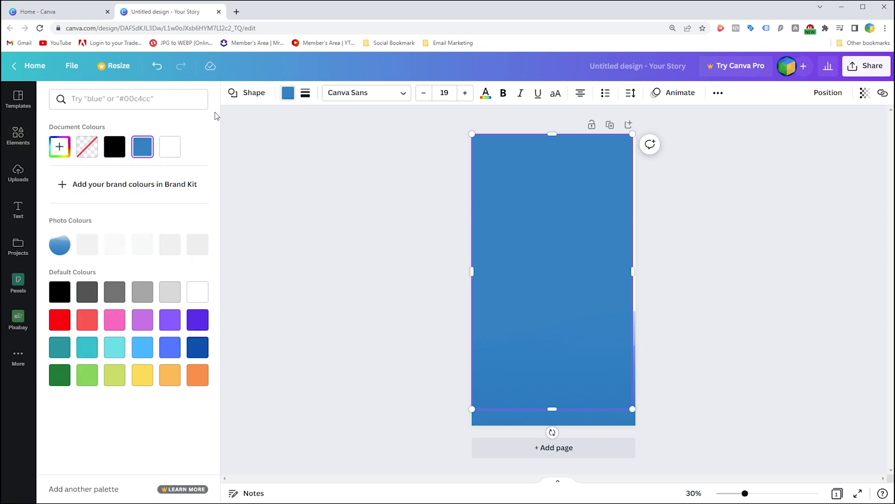
pyautogui.click(65, 150)
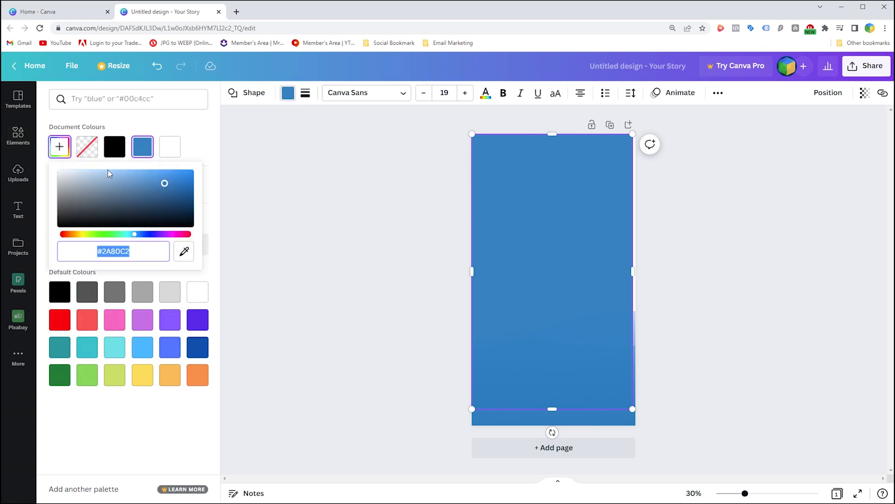
pyautogui.moveTo(143, 176); pyautogui.dragTo(98, 158)
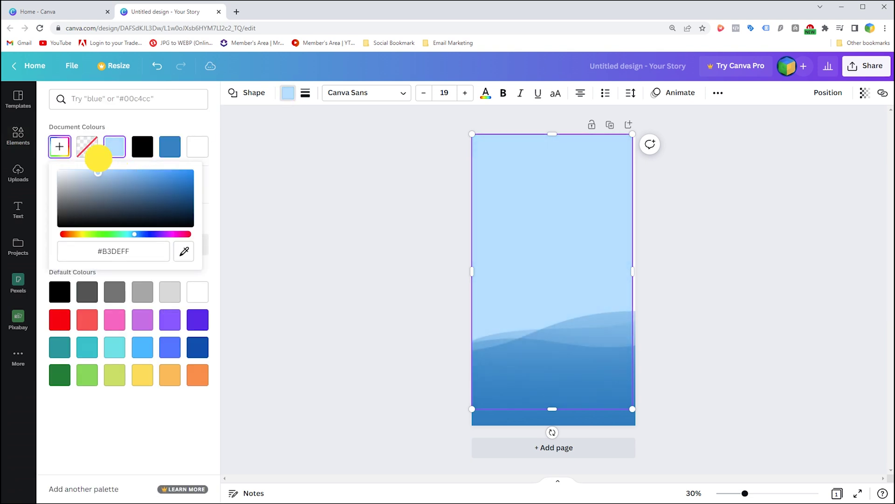
pyautogui.click(537, 223)
pyautogui.moveTo(635, 409); pyautogui.dragTo(636, 425)
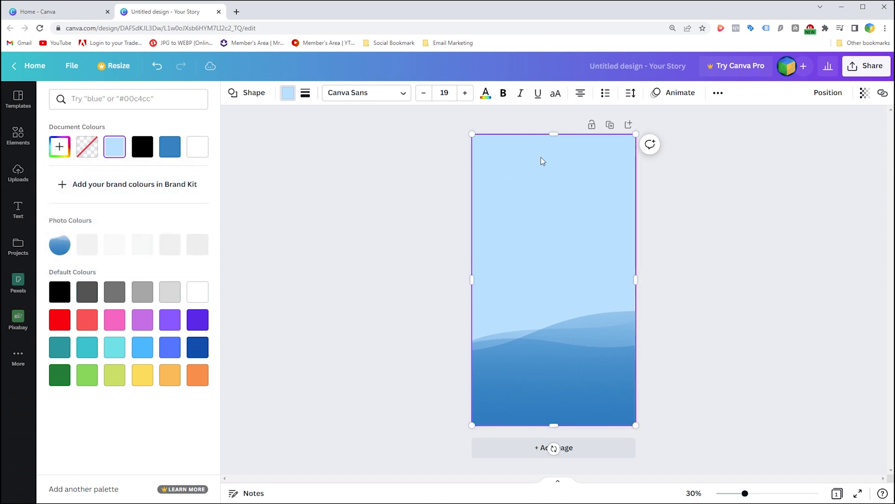
# Duplicate the background rectangle, then rotate and position the copy so its edge cuts diagonally across the page
pyautogui.hotkey('ctrl', 'd')
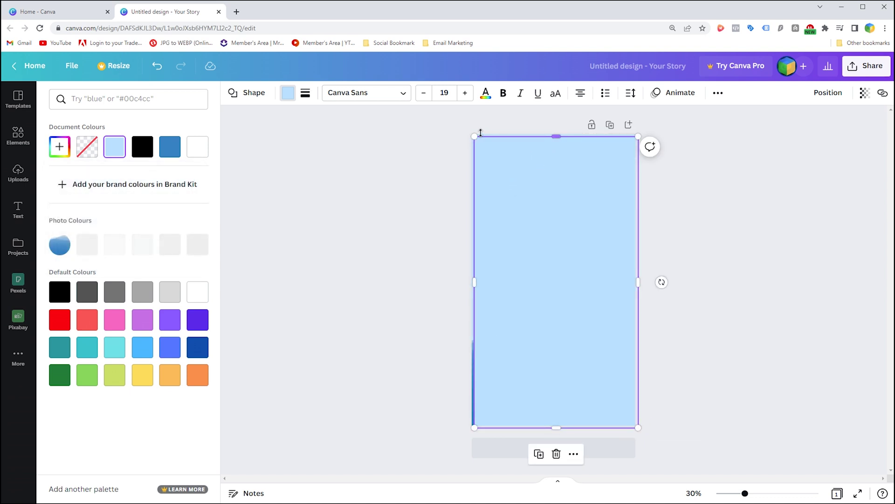
pyautogui.moveTo(663, 283); pyautogui.dragTo(588, 219)
pyautogui.moveTo(695, 363); pyautogui.dragTo(717, 401)
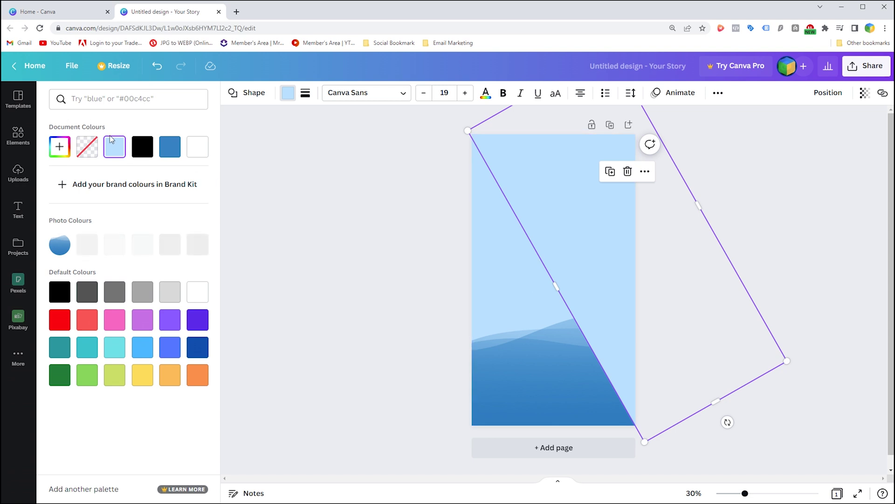
# Recolour the rotated rectangle a darker light blue, #92D0FF
pyautogui.click(65, 149)
pyautogui.click(113, 169)
pyautogui.moveTo(122, 164)
pyautogui.mouseDown()
pyautogui.moveTo(120, 181)
pyautogui.moveTo(110, 168)
pyautogui.mouseUp()
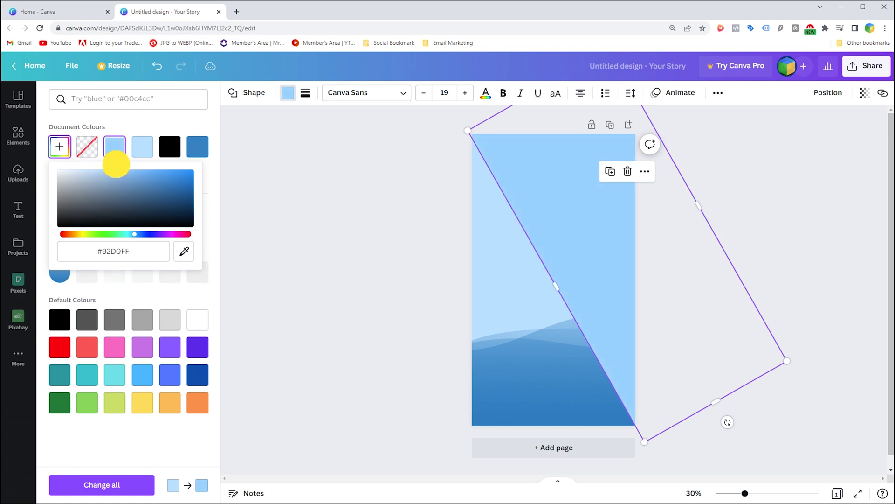
pyautogui.click(381, 289)
# Place the rotated rectangle behind the wave graphic and nudge it slightly upward
pyautogui.click(580, 274)
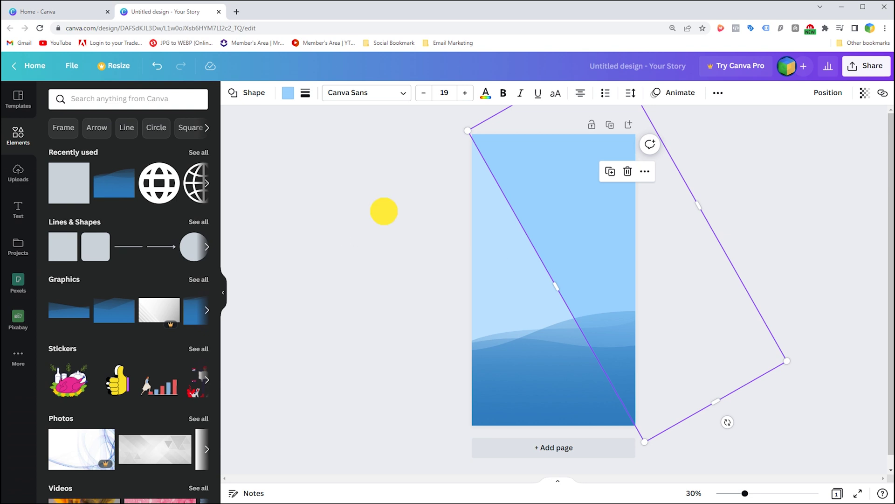
pyautogui.click(384, 210)
pyautogui.click(584, 199)
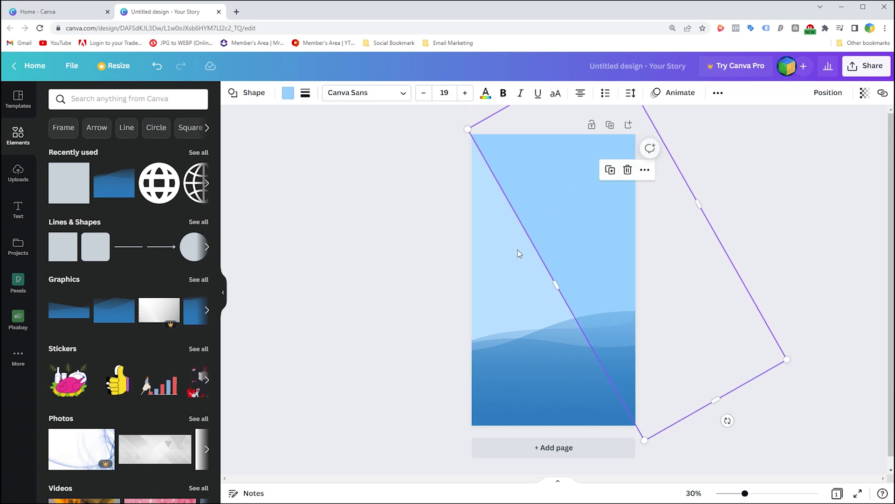
pyautogui.click(330, 237)
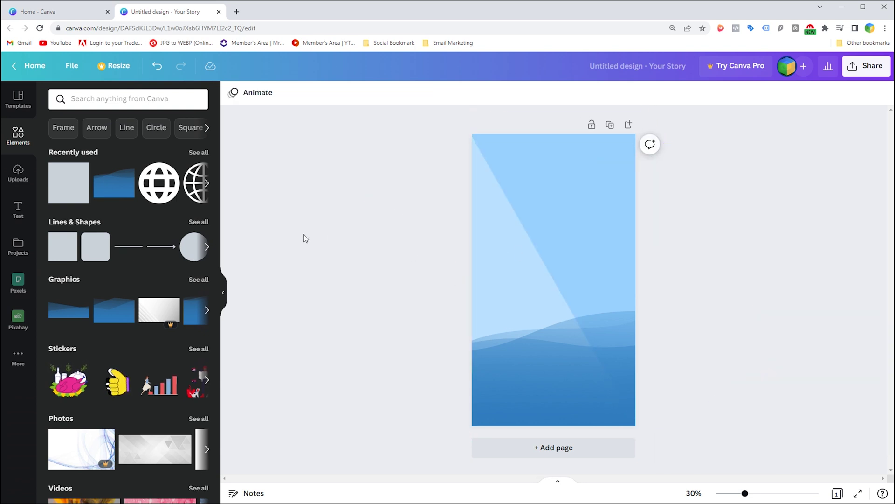
# Soften the rotated rectangle's fill colour to #9BD4FF
pyautogui.click(572, 197)
pyautogui.click(288, 92)
pyautogui.click(59, 146)
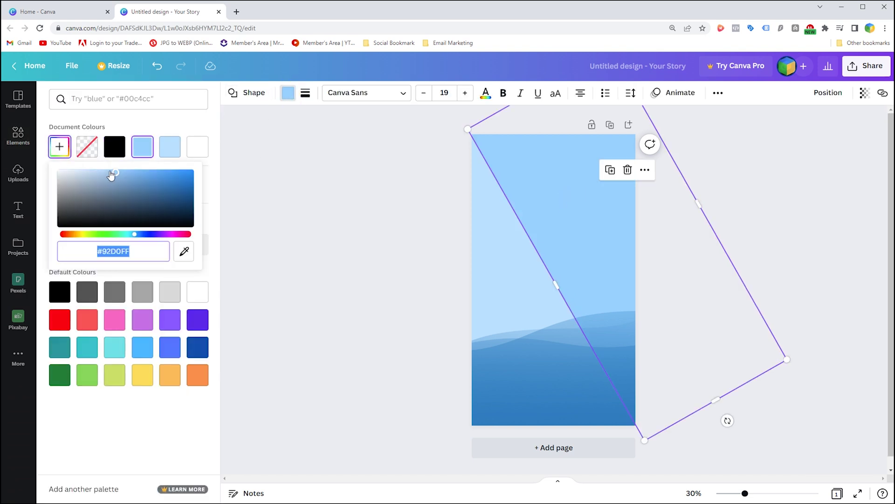
pyautogui.click(111, 170)
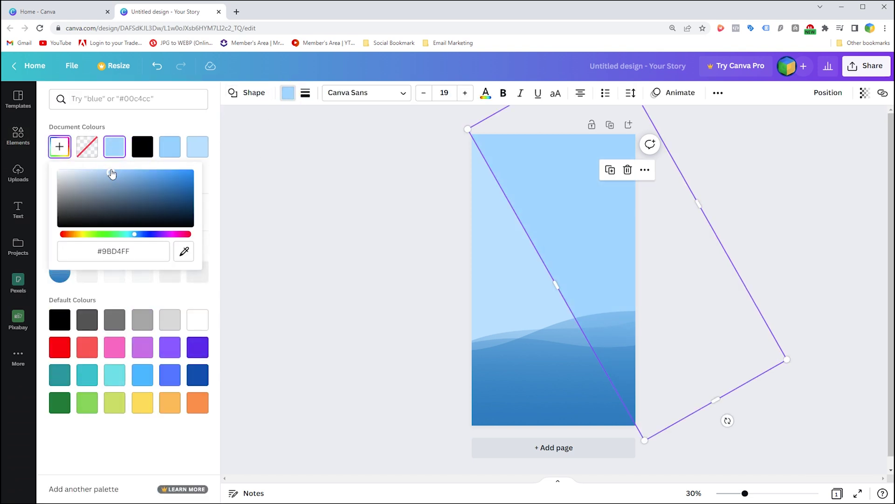
# Shift the hue of the full-page background rectangle slightly, giving it the colour #B7E1FF
pyautogui.click(519, 242)
pyautogui.click(496, 248)
pyautogui.click(59, 146)
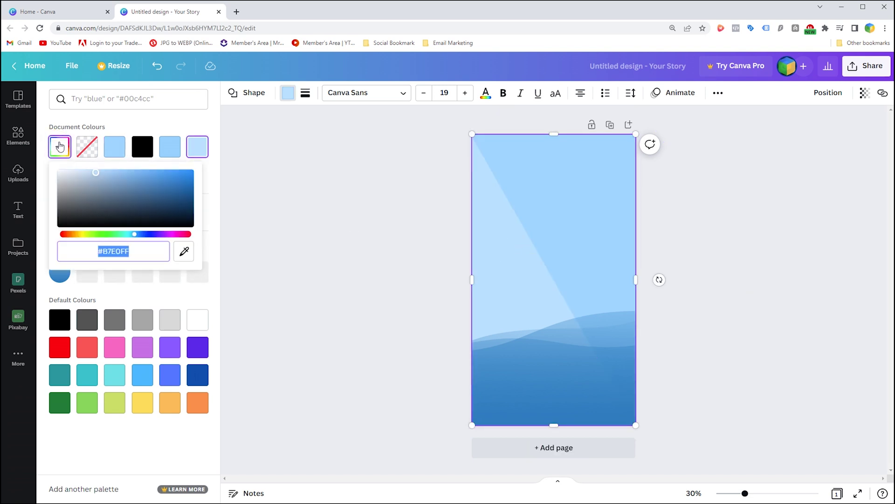
pyautogui.click(132, 234)
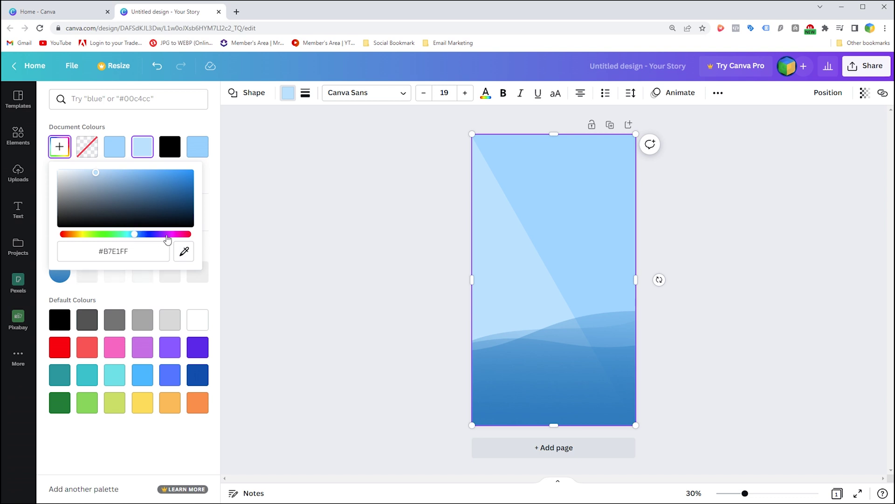
pyautogui.click(358, 227)
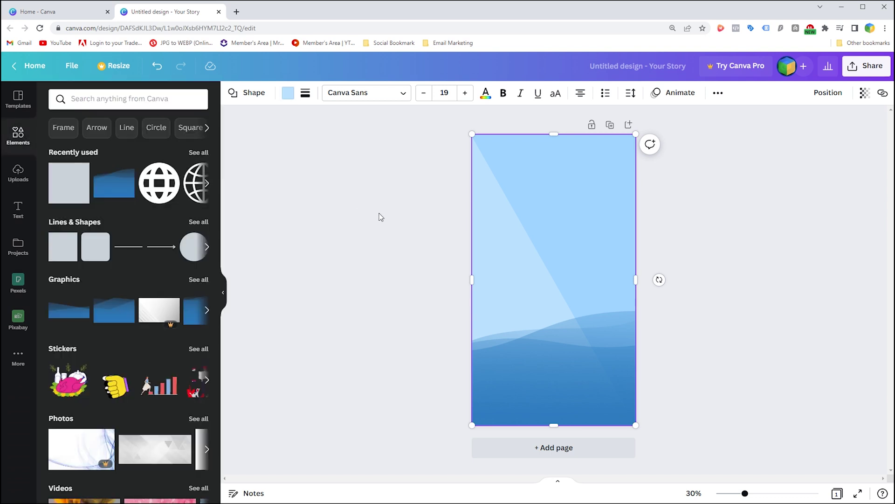
pyautogui.click(404, 207)
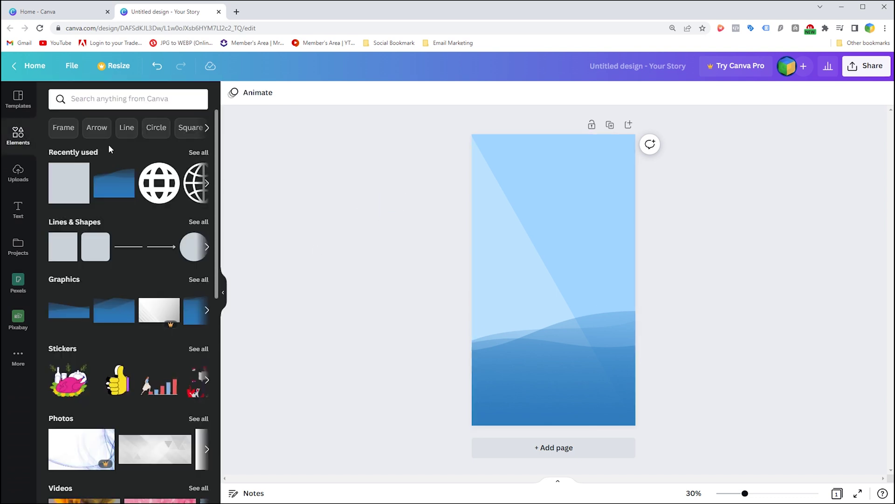
# Search the Pexels photo library for food
pyautogui.click(18, 282)
pyautogui.write('ថោោ')
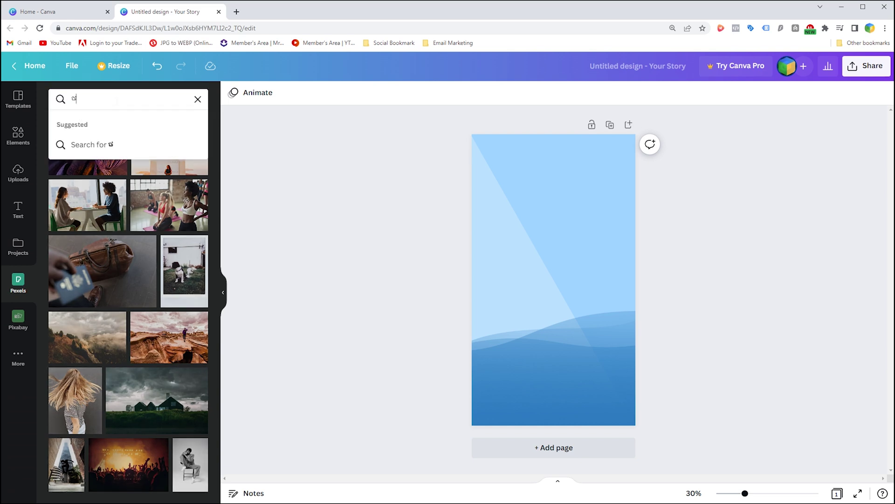
pyautogui.press('BackSpace')
pyautogui.press('BackSpace')
pyautogui.press('BackSpace')
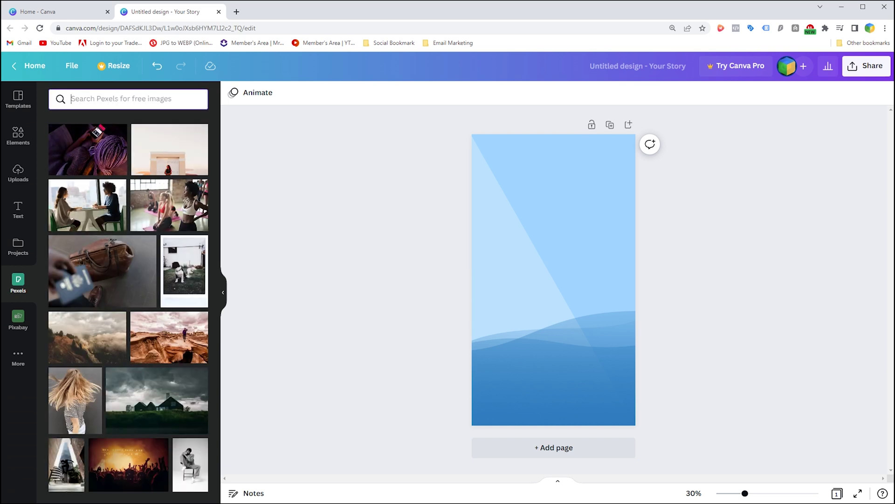
pyautogui.write('food')
pyautogui.press('Return')
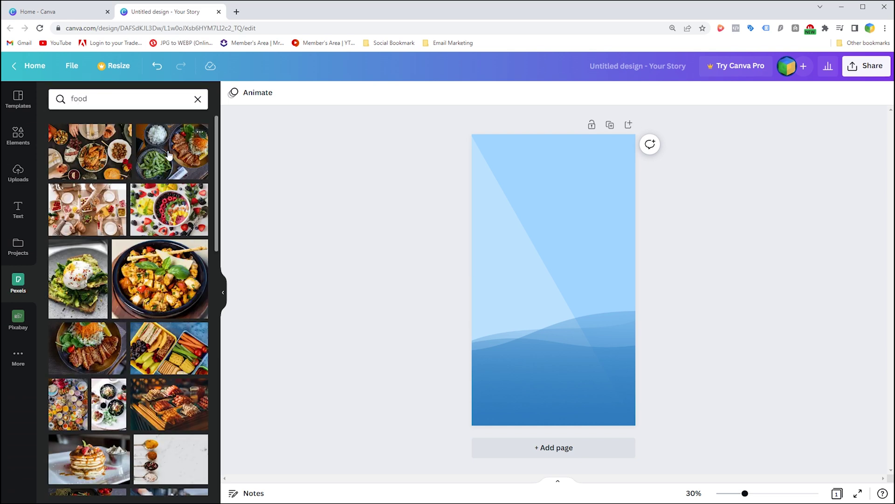
pyautogui.scroll(-1, 169, 155)
pyautogui.click(78, 233)
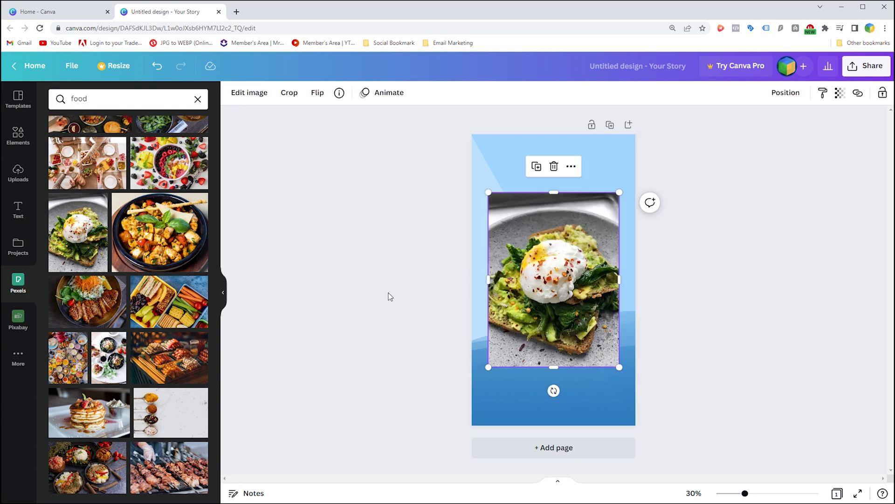
pyautogui.press('Delete')
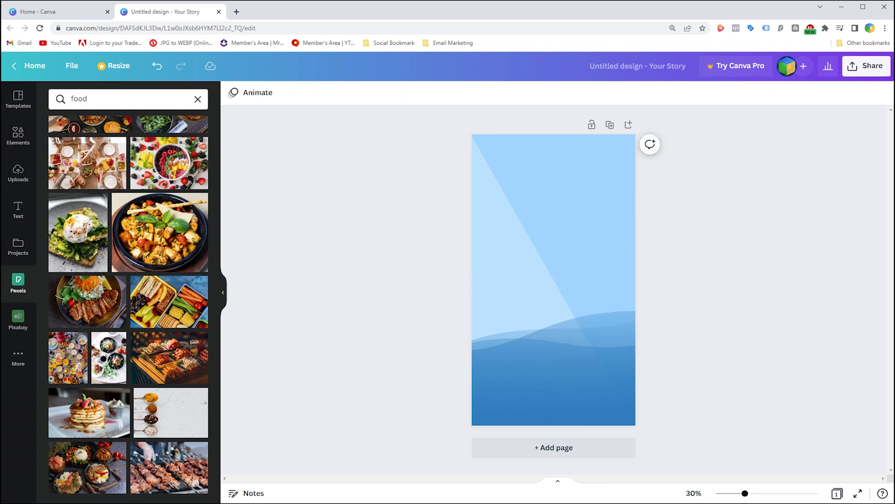
# Search the elements for Frame, add the circular frame and place it centred in the upper half of the page
pyautogui.click(17, 130)
pyautogui.scroll(-3, 140, 135)
pyautogui.scroll(3, 140, 136)
pyautogui.click(117, 98)
pyautogui.write('fr')
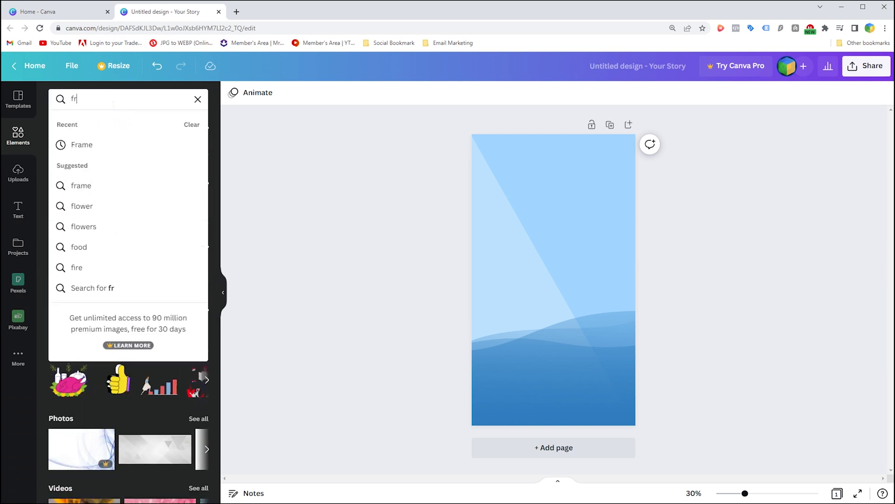
pyautogui.click(89, 145)
pyautogui.click(86, 183)
pyautogui.moveTo(550, 280); pyautogui.dragTo(553, 221)
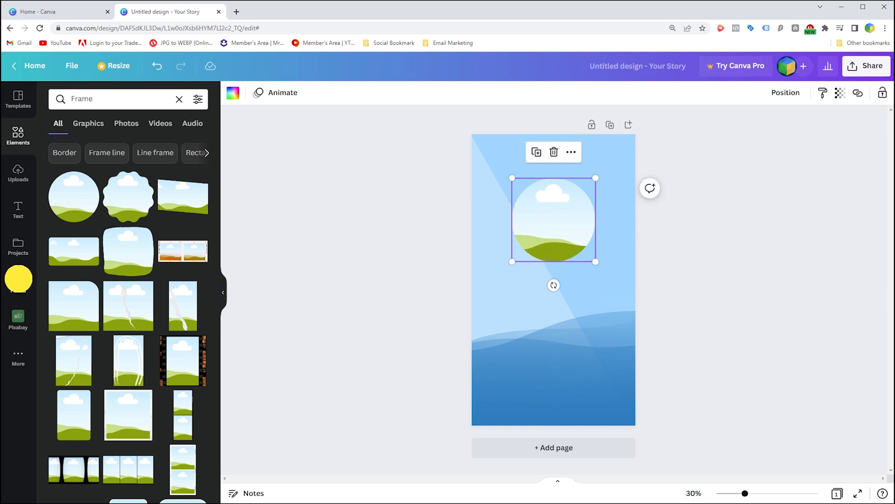
# Try the Pexels photo of an egg dish on a round grey plate in the circular frame, and remove it
pyautogui.click(18, 281)
pyautogui.scroll(-10, 108, 229)
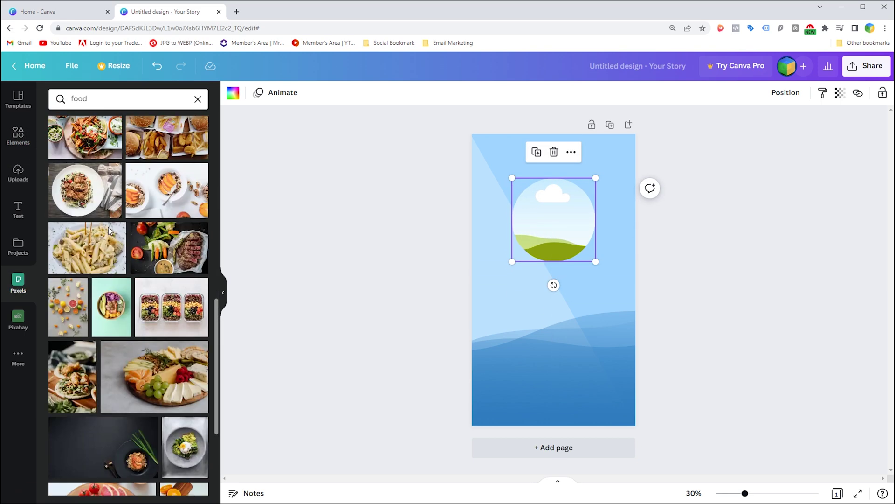
pyautogui.click(185, 286)
pyautogui.moveTo(562, 279); pyautogui.dragTo(573, 246)
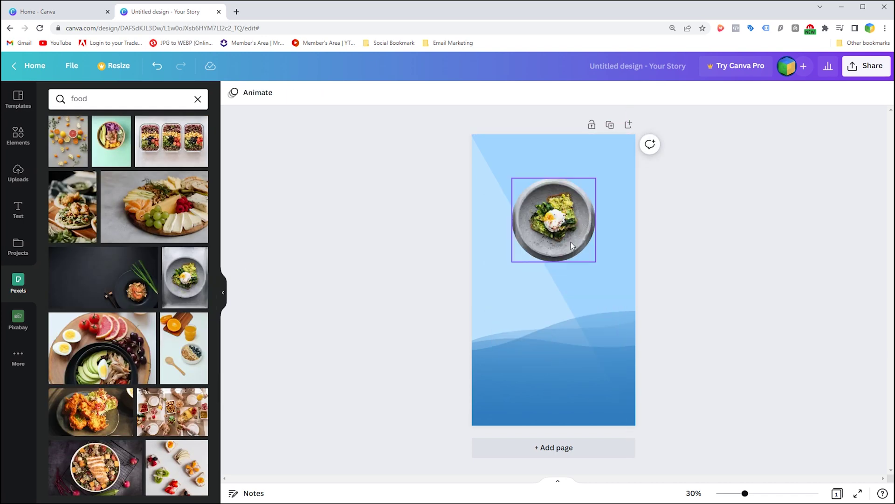
pyautogui.doubleClick(559, 219)
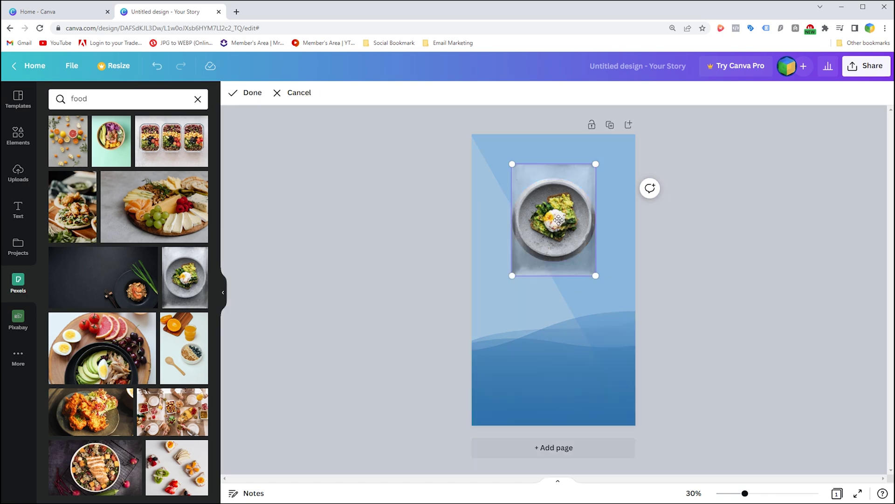
pyautogui.press('Delete')
# Fill the circular frame with the Pexels photo of a salmon and avocado bowl on a mint-green background
pyautogui.scroll(15, 120, 275)
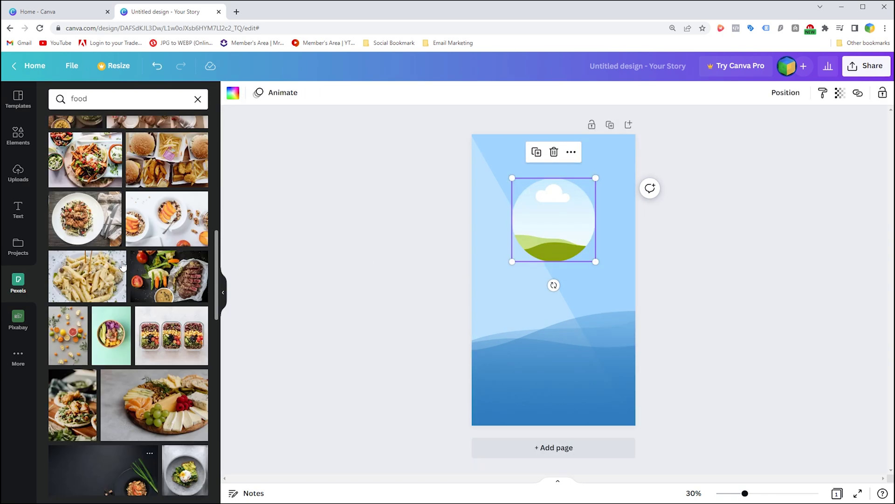
pyautogui.scroll(-10, 127, 262)
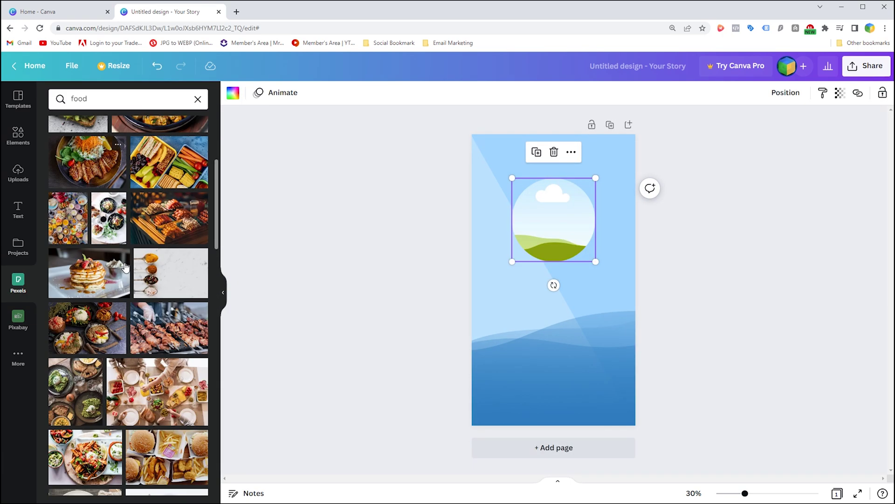
pyautogui.scroll(-3, 133, 260)
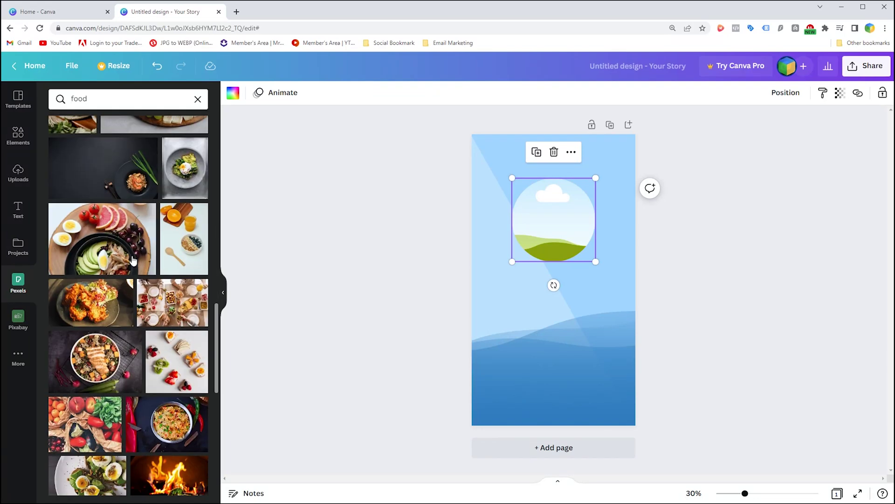
pyautogui.scroll(-10, 133, 260)
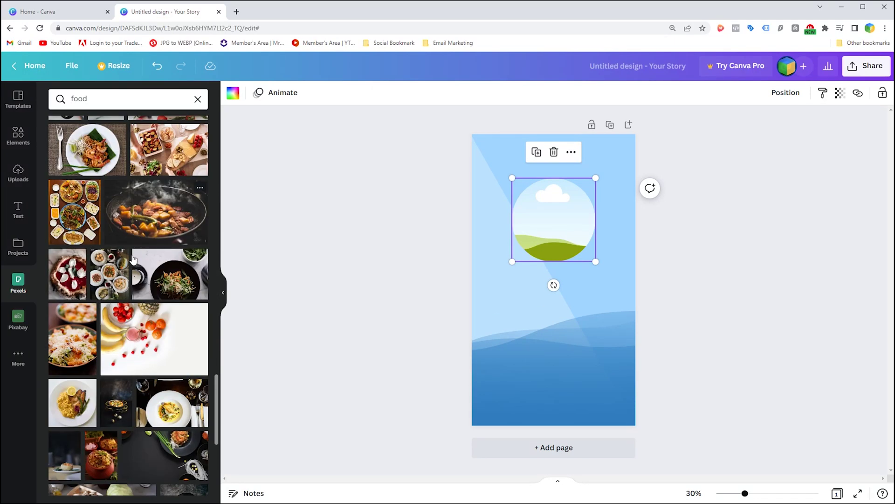
pyautogui.scroll(-5, 125, 230)
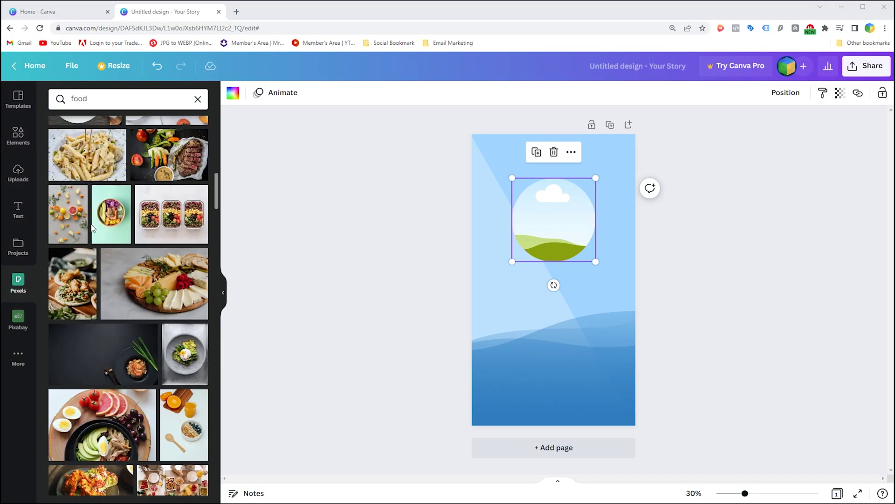
pyautogui.click(110, 217)
pyautogui.moveTo(550, 284); pyautogui.dragTo(552, 223)
pyautogui.doubleClick(551, 224)
pyautogui.moveTo(602, 293); pyautogui.dragTo(605, 295)
pyautogui.click(485, 191)
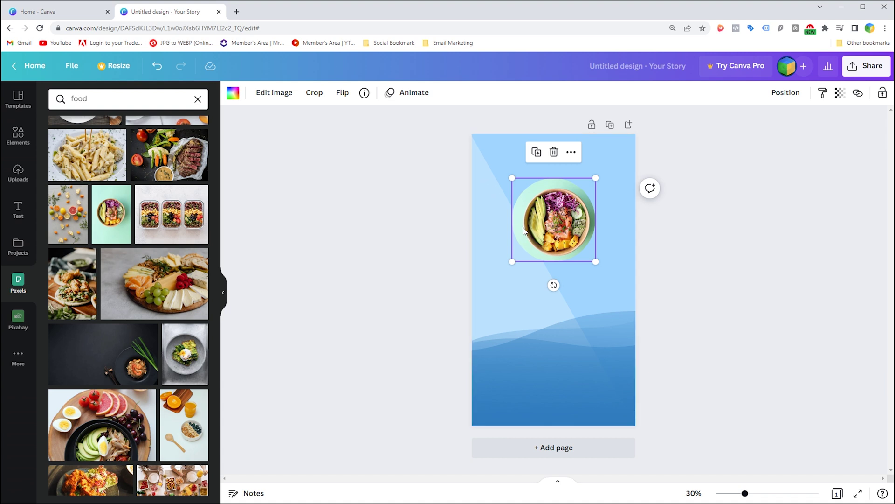
# Enlarge the circular frame and scale and reposition the photo inside it so the bowl fills the whole circle
pyautogui.moveTo(594, 257); pyautogui.dragTo(608, 282)
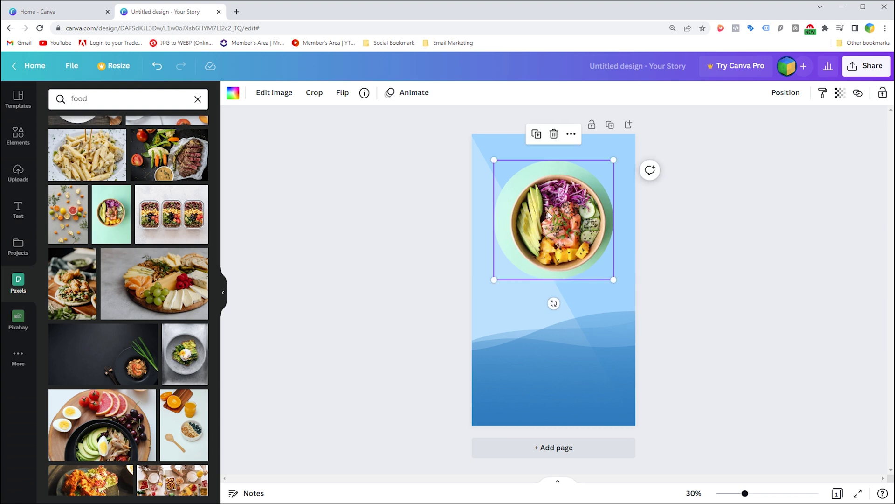
pyautogui.doubleClick(547, 208)
pyautogui.moveTo(554, 218)
pyautogui.mouseDown()
pyautogui.moveTo(536, 206)
pyautogui.moveTo(544, 215)
pyautogui.mouseUp()
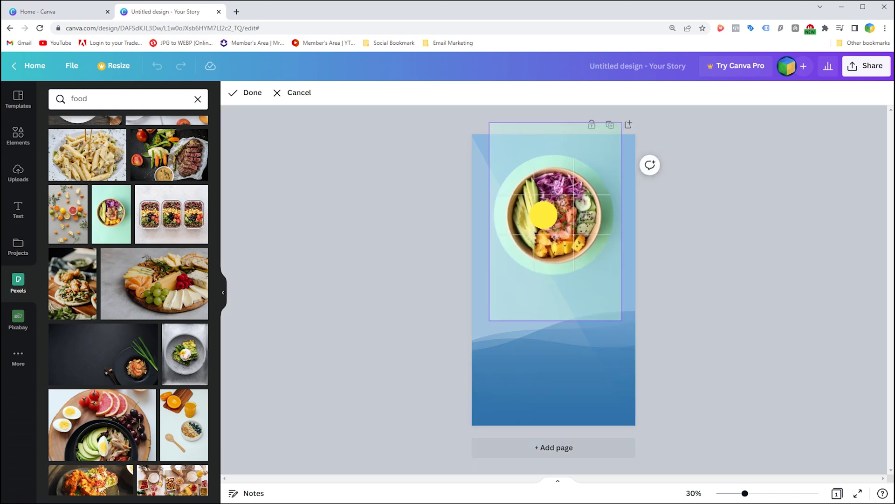
pyautogui.moveTo(625, 322); pyautogui.dragTo(634, 327)
pyautogui.moveTo(488, 122); pyautogui.dragTo(477, 98)
pyautogui.moveTo(631, 334); pyautogui.dragTo(637, 343)
pyautogui.moveTo(475, 344); pyautogui.dragTo(473, 346)
pyautogui.moveTo(541, 219); pyautogui.dragTo(545, 213)
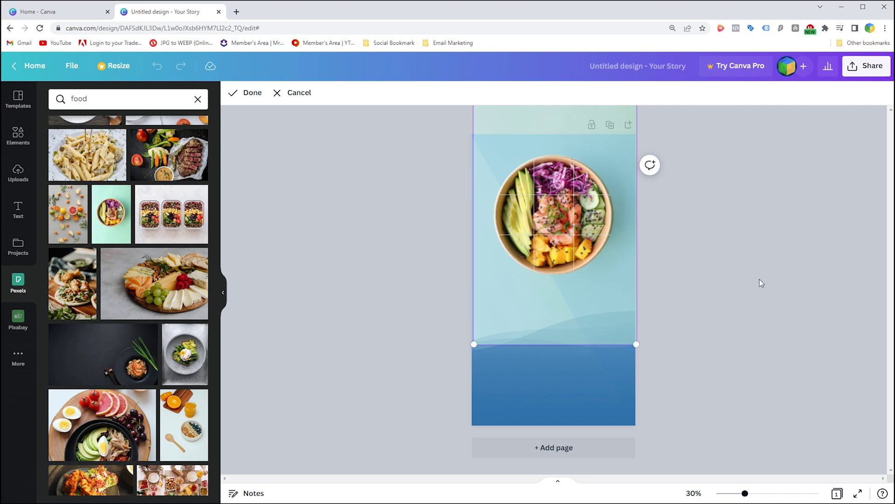
pyautogui.click(761, 283)
pyautogui.click(671, 297)
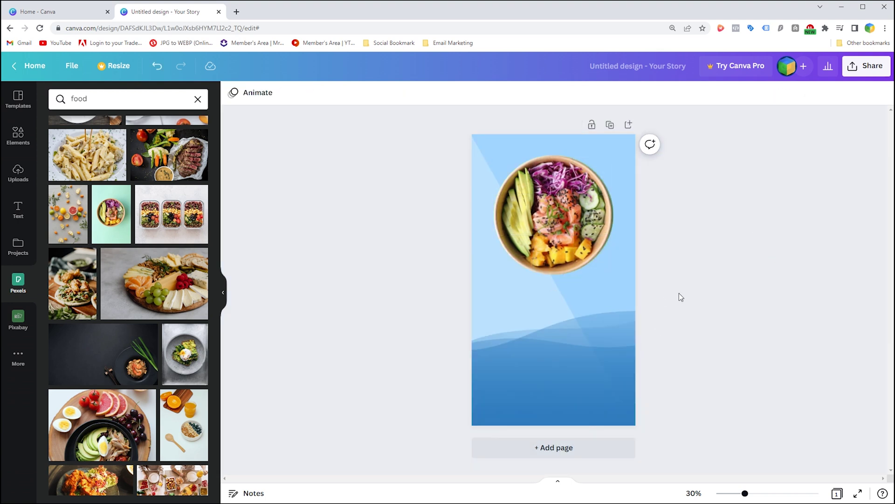
# Clear the Frame search in the elements library and add a circle shape to the page
pyautogui.click(19, 136)
pyautogui.click(119, 103)
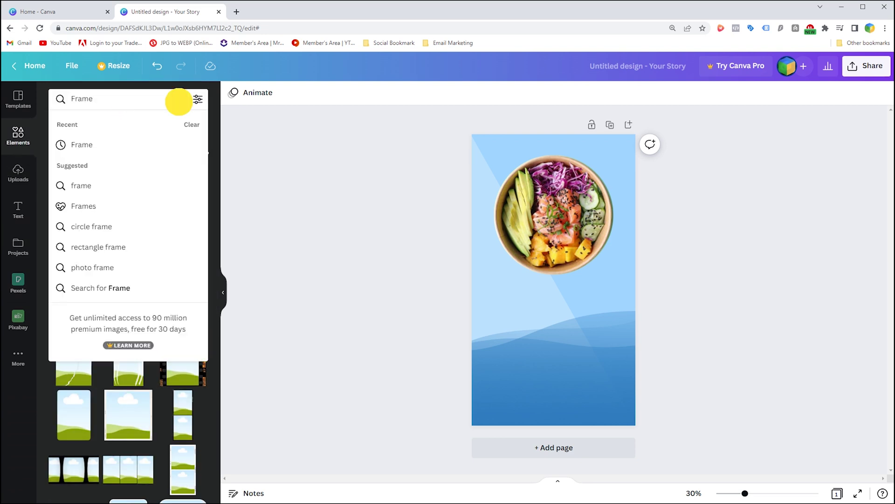
pyautogui.click(178, 100)
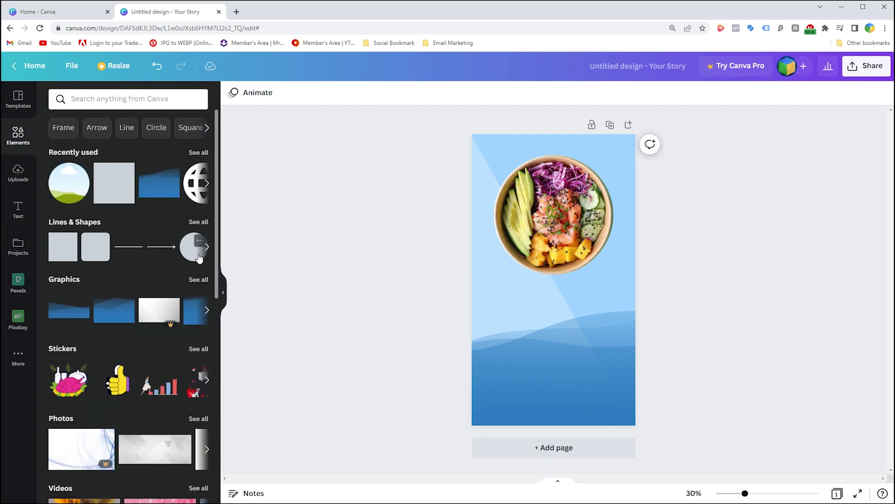
pyautogui.click(199, 258)
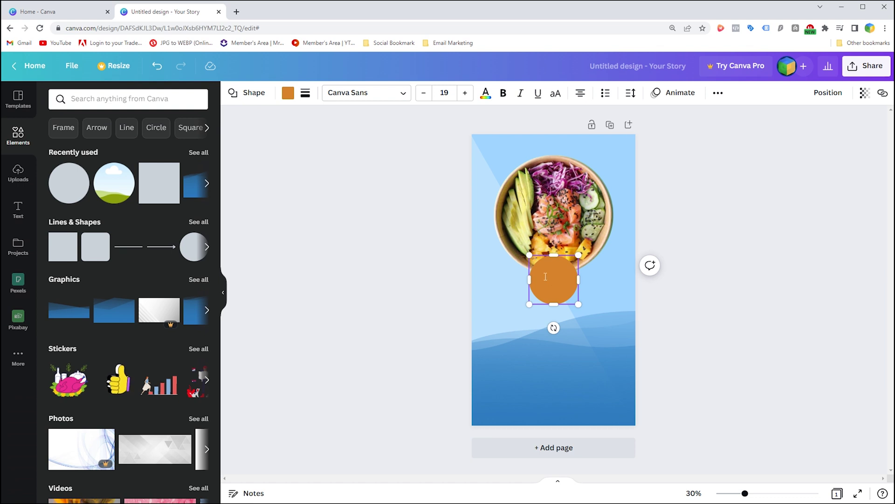
# Colour the circle shape blue with the custom value #40A6F4
pyautogui.click(286, 92)
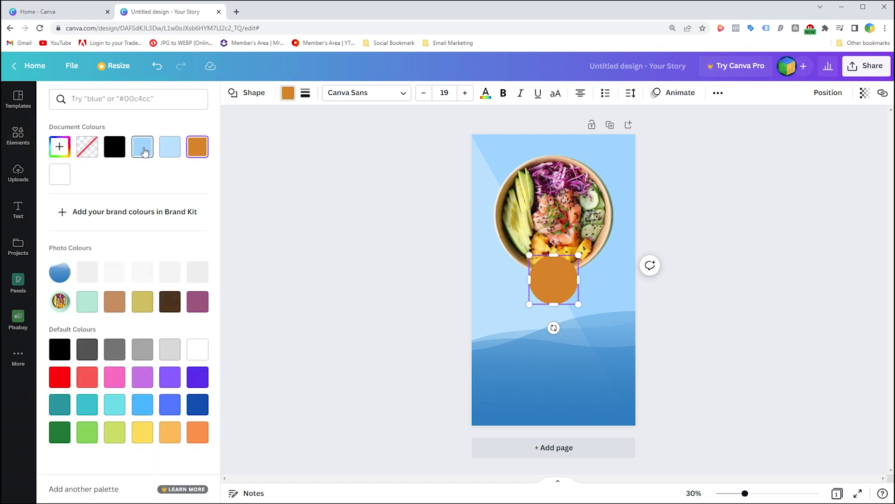
pyautogui.click(142, 147)
pyautogui.click(59, 146)
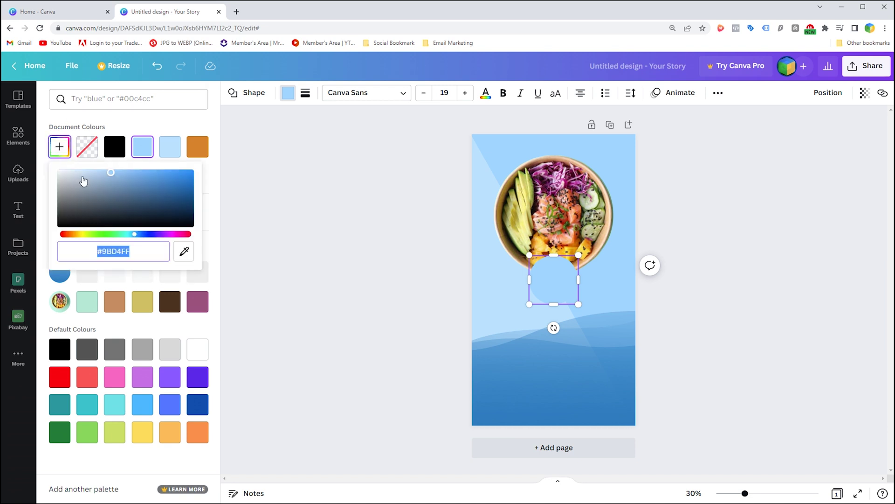
pyautogui.moveTo(126, 182); pyautogui.dragTo(160, 174)
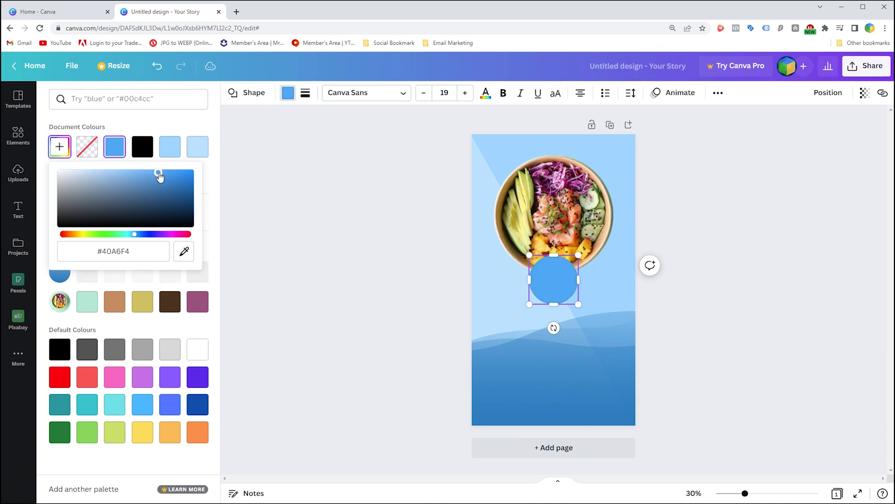
pyautogui.click(541, 280)
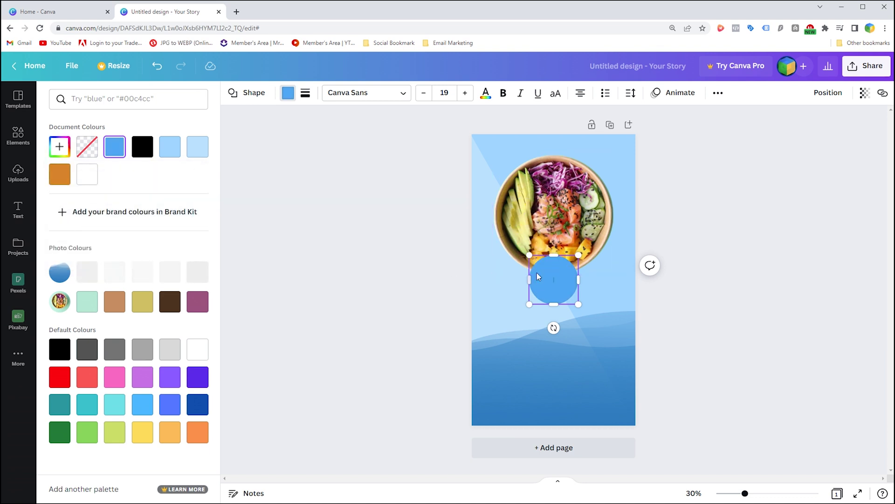
# Place the blue circle behind the bowl photo and enlarge and centre it so it forms a thin ring around the photo
pyautogui.moveTo(542, 269); pyautogui.dragTo(509, 172)
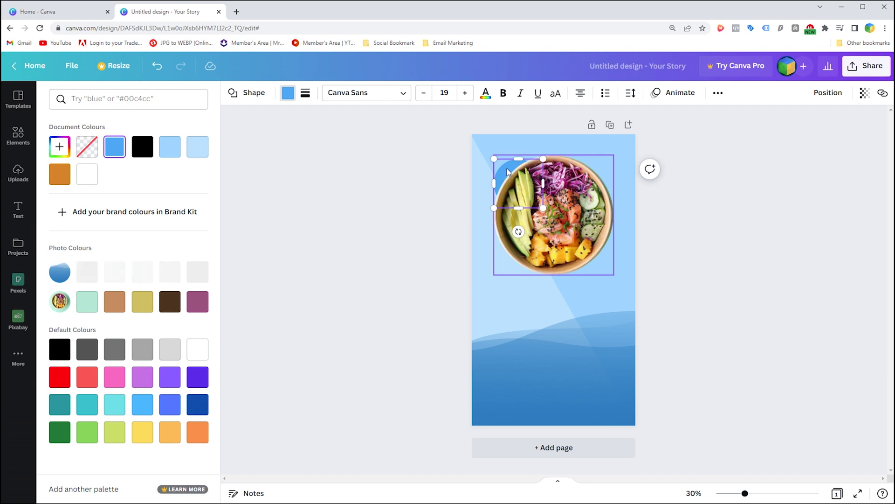
pyautogui.moveTo(544, 208); pyautogui.dragTo(568, 228)
pyautogui.moveTo(518, 153); pyautogui.dragTo(553, 195)
pyautogui.moveTo(603, 275); pyautogui.dragTo(622, 290)
pyautogui.moveTo(563, 286); pyautogui.dragTo(562, 272)
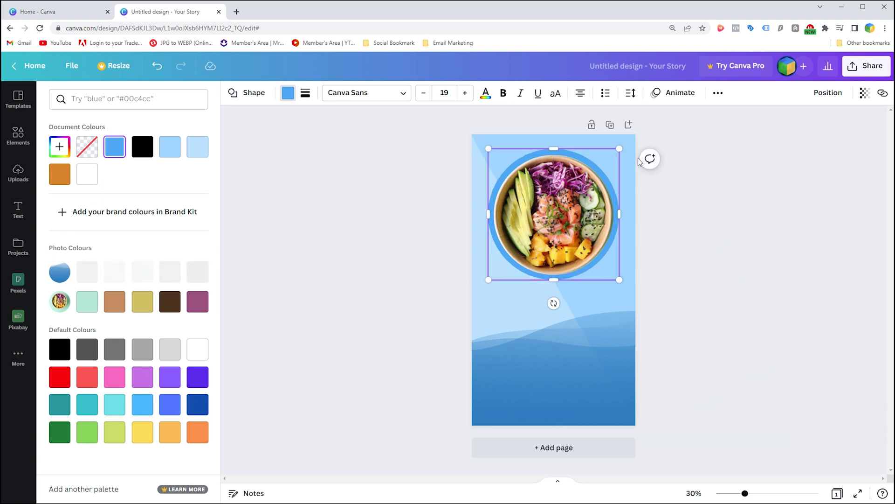
pyautogui.moveTo(618, 146); pyautogui.dragTo(617, 152)
pyautogui.click(639, 221)
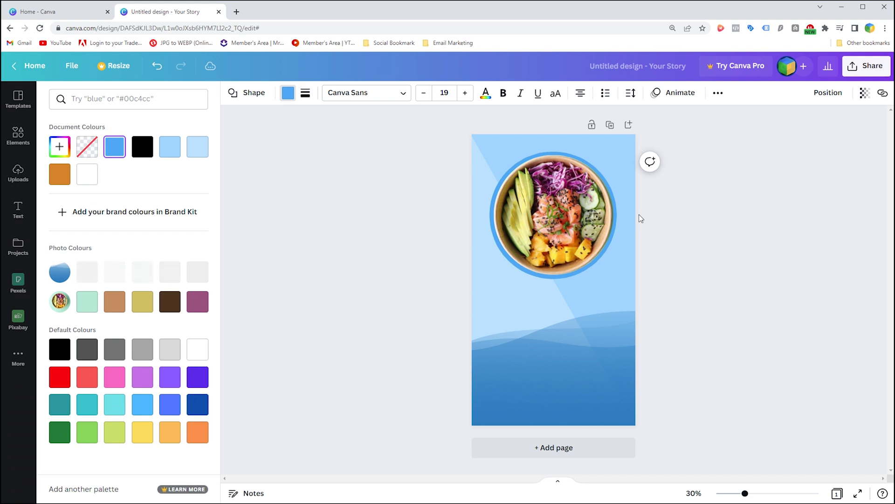
# Darken the blue ring around the bowl photo to #378DCF
pyautogui.press('Tab')
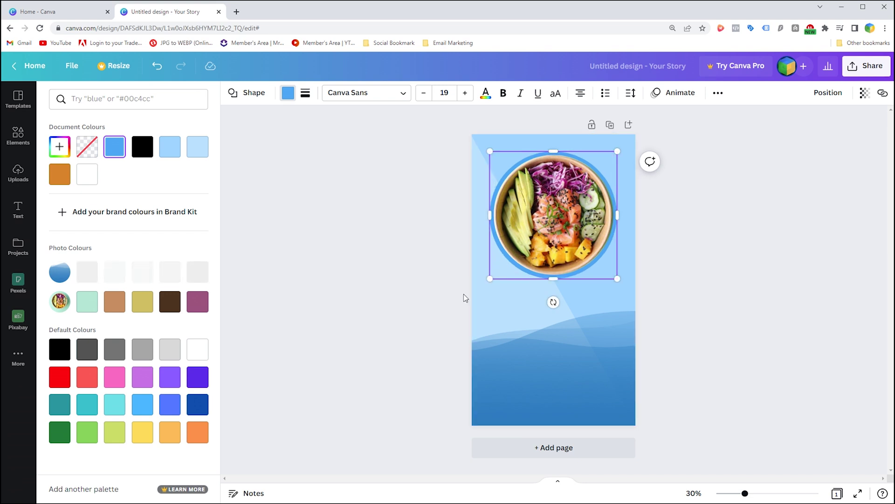
pyautogui.press('Escape')
pyautogui.click(288, 93)
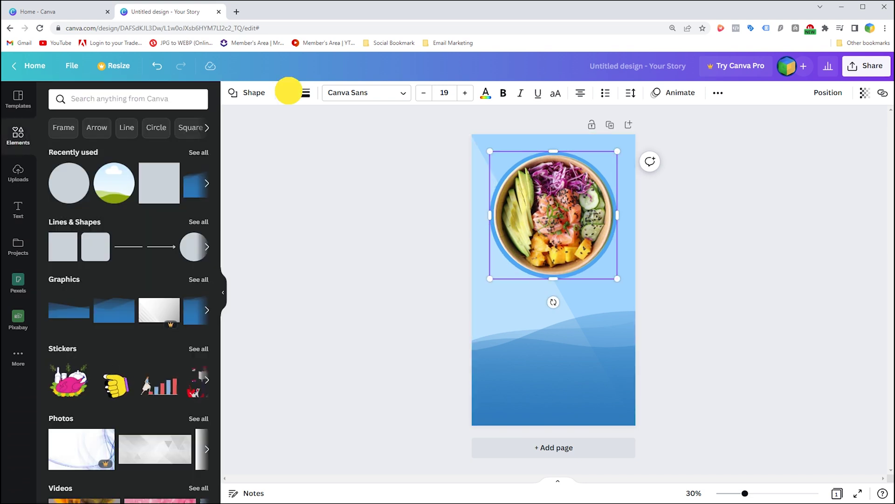
pyautogui.click(61, 146)
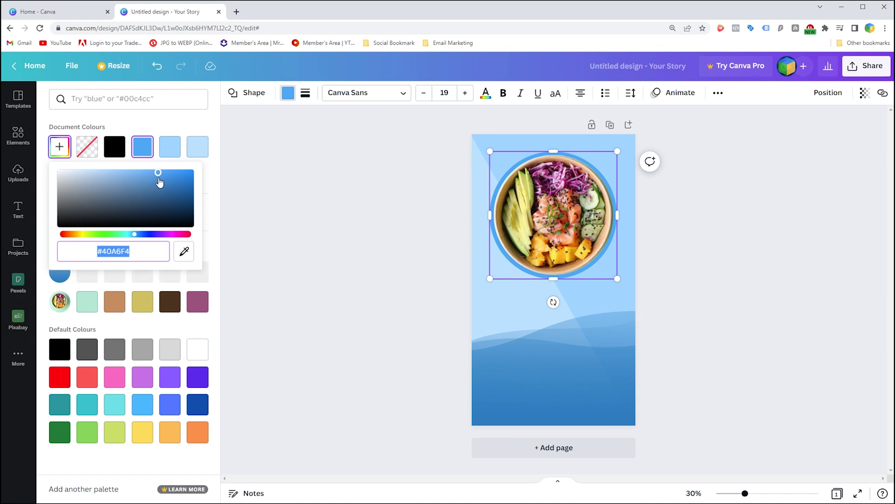
pyautogui.click(158, 178)
pyautogui.click(158, 179)
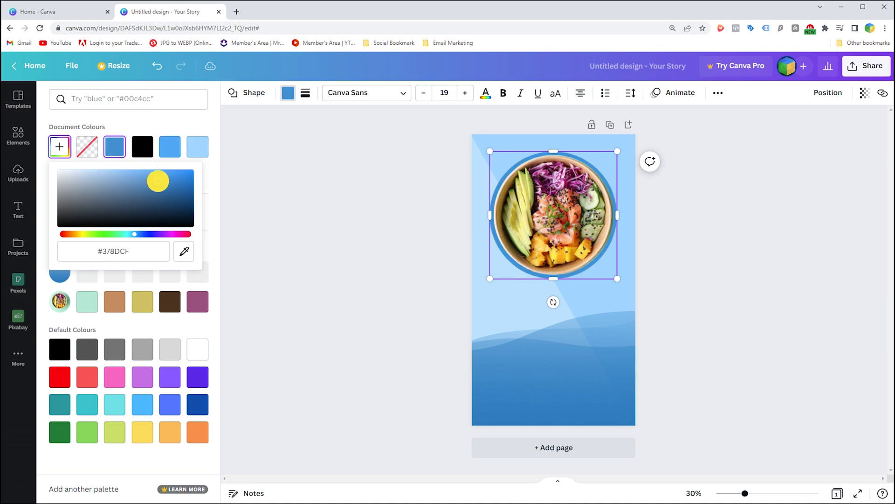
pyautogui.click(326, 183)
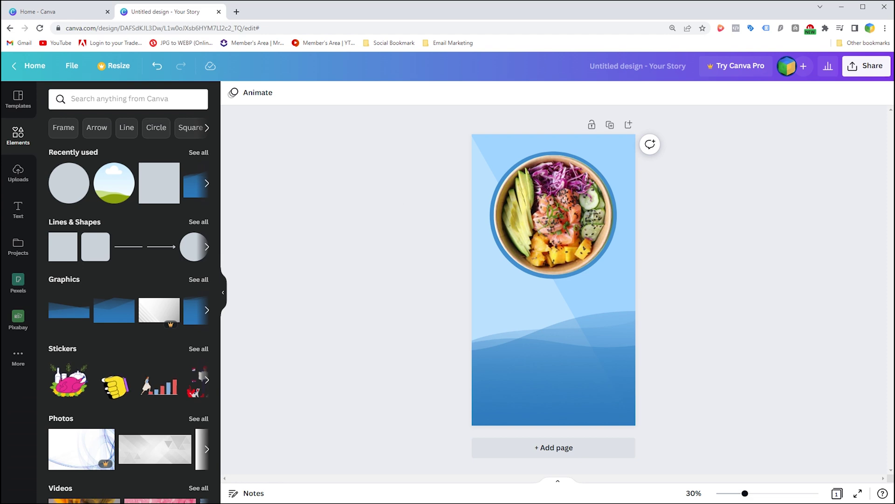
# Browse the ready-made text styles and add the yellow "fun" text with pink outline to the page
pyautogui.click(17, 210)
pyautogui.scroll(-8, 73, 297)
pyautogui.scroll(-15, 72, 297)
pyautogui.scroll(-15, 72, 297)
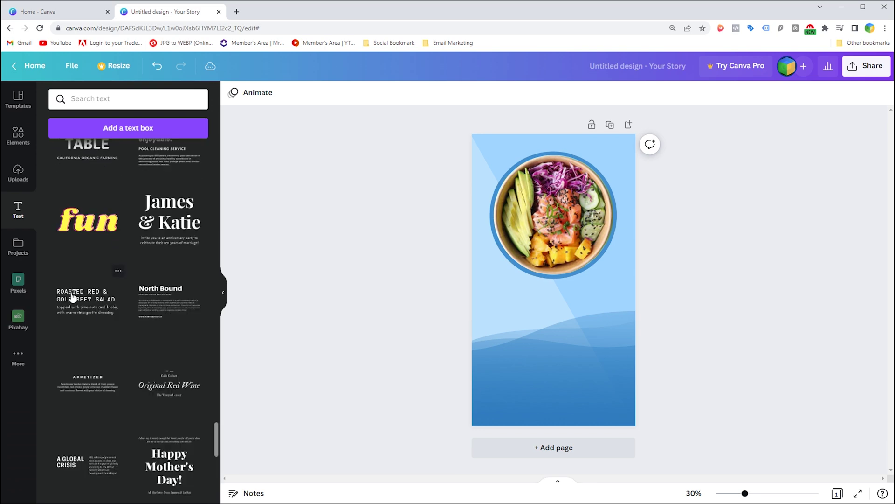
pyautogui.click(84, 228)
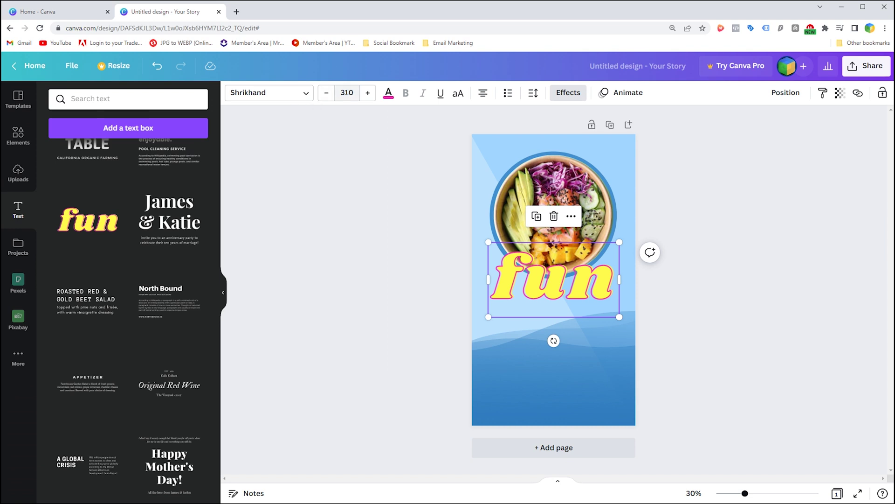
# Set the "fun" text's font size to 150 and move it below the bowl photo
pyautogui.click(347, 92)
pyautogui.write('150')
pyautogui.press('Return')
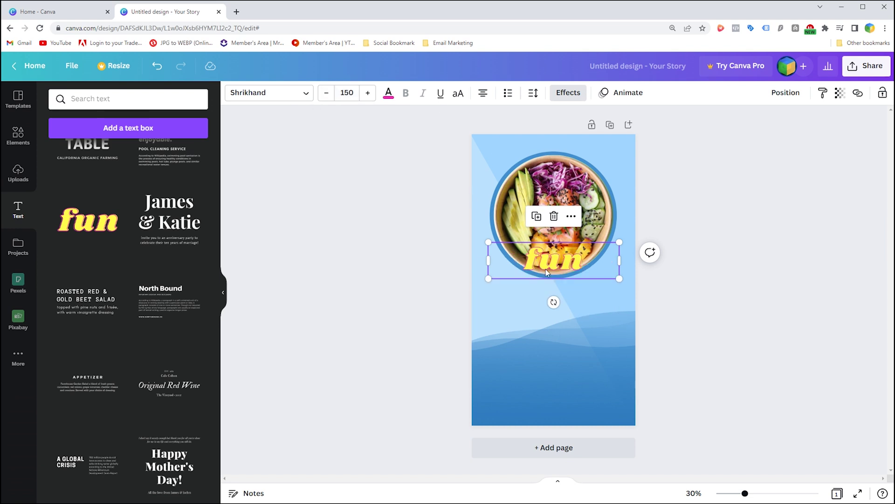
pyautogui.moveTo(548, 294); pyautogui.dragTo(538, 320)
# Replace the word "fun" with TODAY, SPECIAL and FOOD in capitals, each starting on its own line
pyautogui.doubleClick(532, 319)
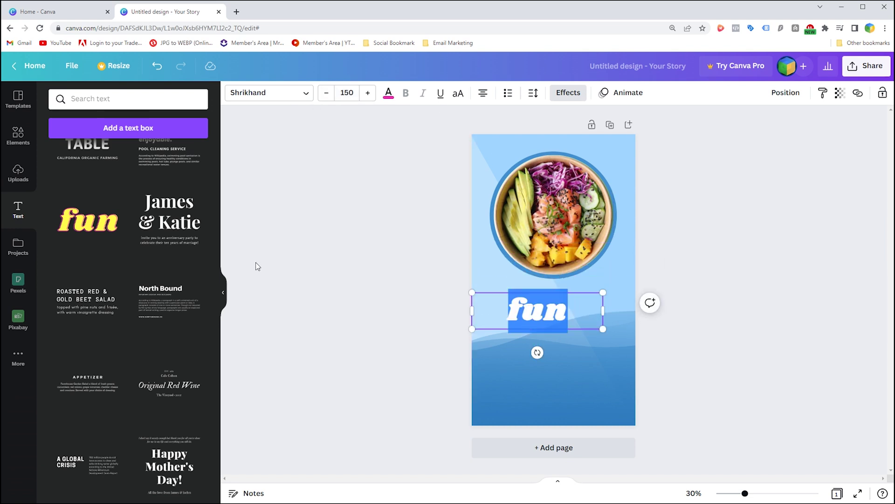
pyautogui.write('to')
pyautogui.press('BackSpace')
pyautogui.press('BackSpace')
pyautogui.press('capslock')
pyautogui.write('TODAY')
pyautogui.press('Return')
pyautogui.write('SPECIAL')
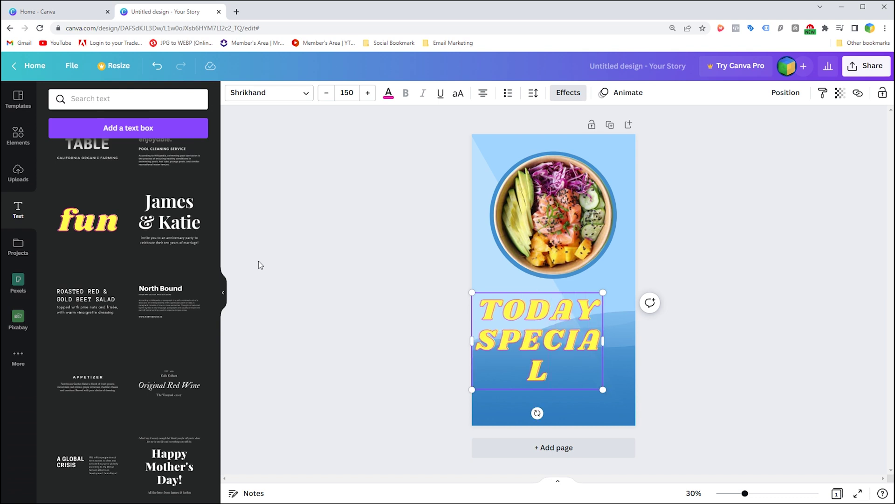
pyautogui.press('Return')
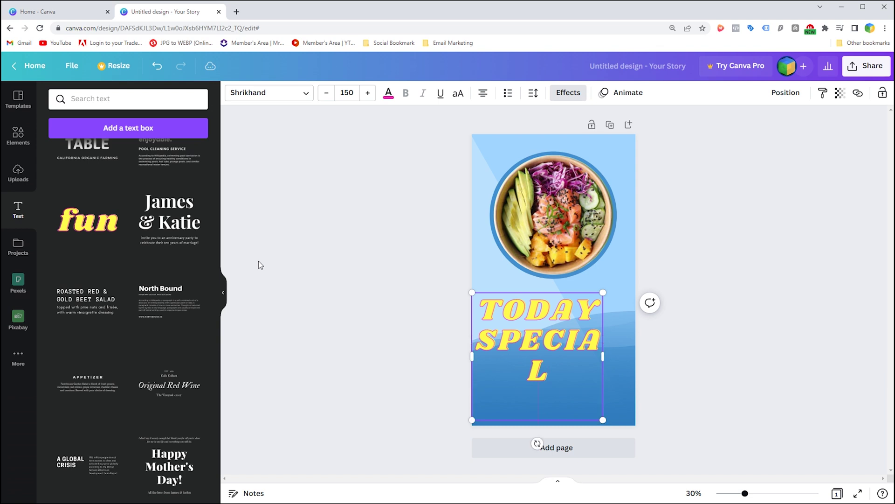
pyautogui.write('FOOD')
# Reduce the font size of the words TODAY SPECIAL to 100, leaving out the word FOOD
pyautogui.moveTo(550, 374); pyautogui.dragTo(580, 376)
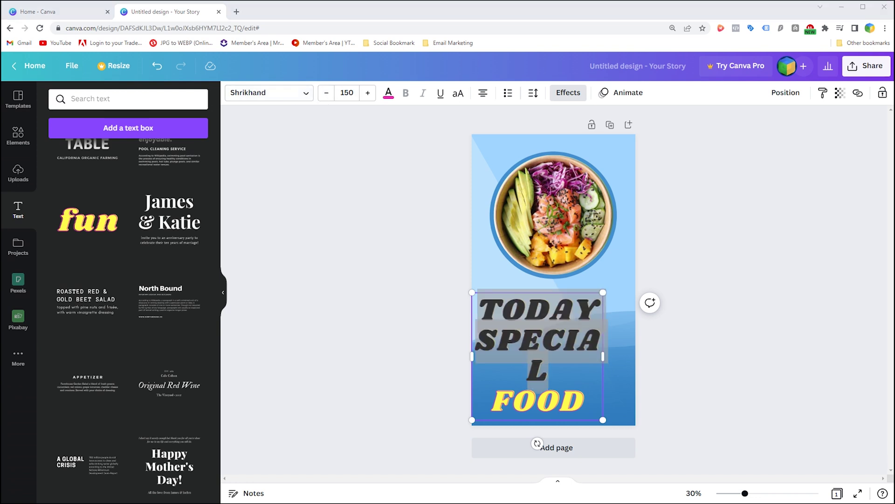
pyautogui.click(326, 92)
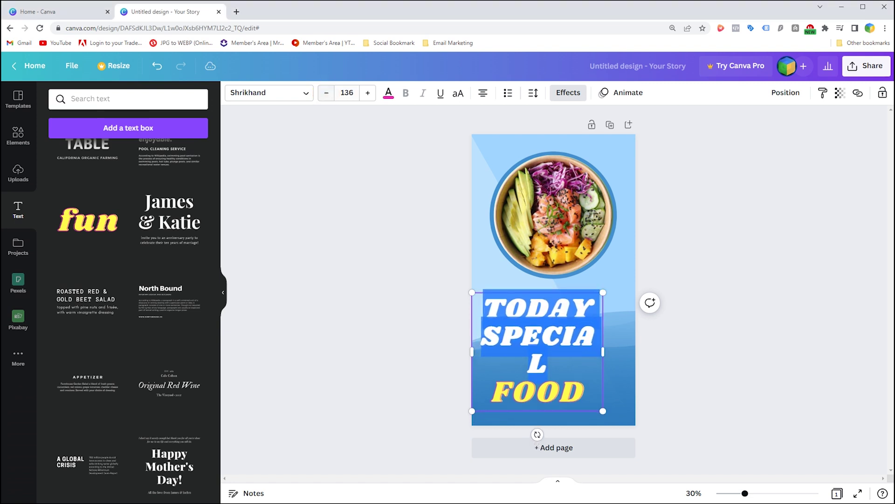
pyautogui.click(349, 93)
pyautogui.click(350, 91)
pyautogui.click(350, 93)
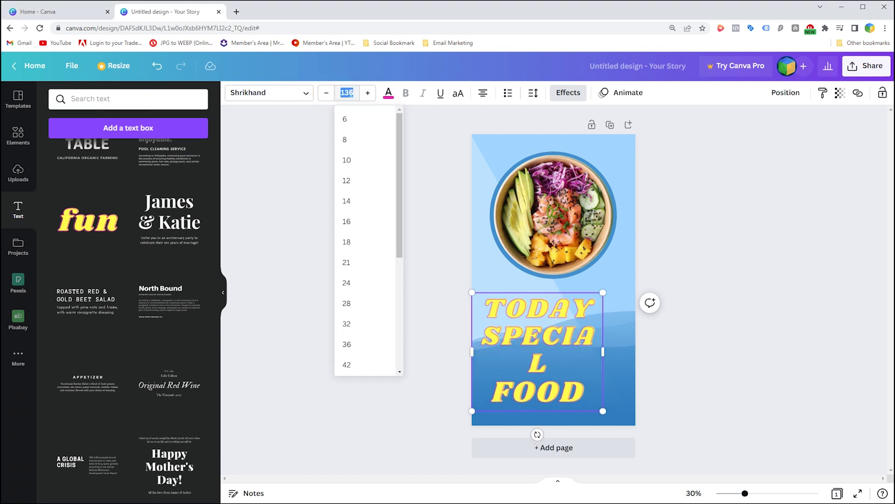
pyautogui.press('Return')
pyautogui.click(347, 93)
pyautogui.write('100')
pyautogui.press('Return')
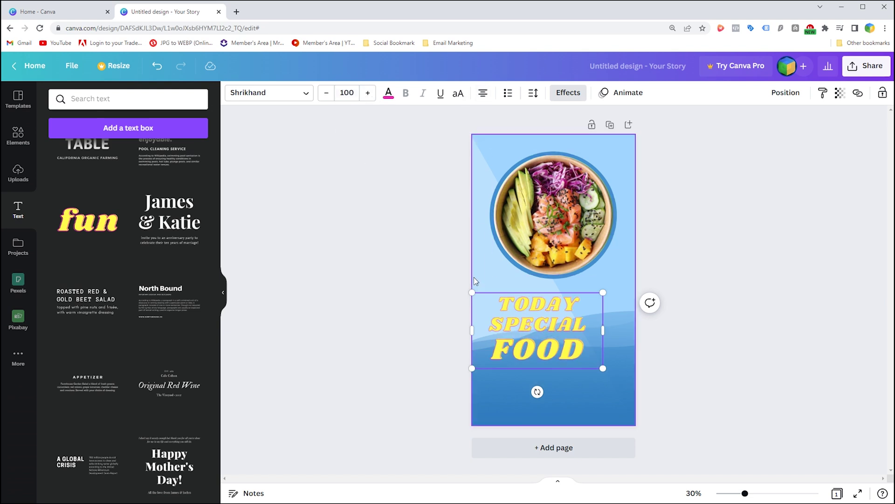
# Centre the TODAY SPECIAL FOOD headline horizontally on the page and move it slightly closer to the bowl photo
pyautogui.moveTo(533, 291); pyautogui.dragTo(553, 291)
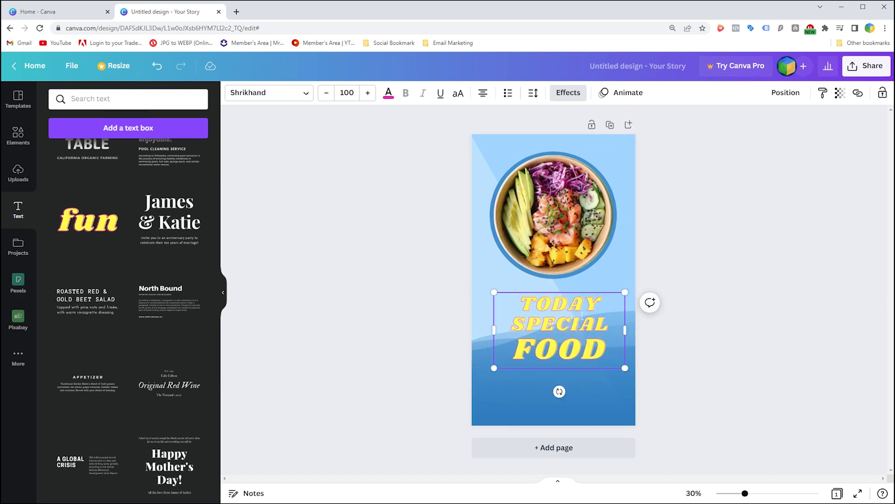
pyautogui.moveTo(562, 291); pyautogui.dragTo(557, 291)
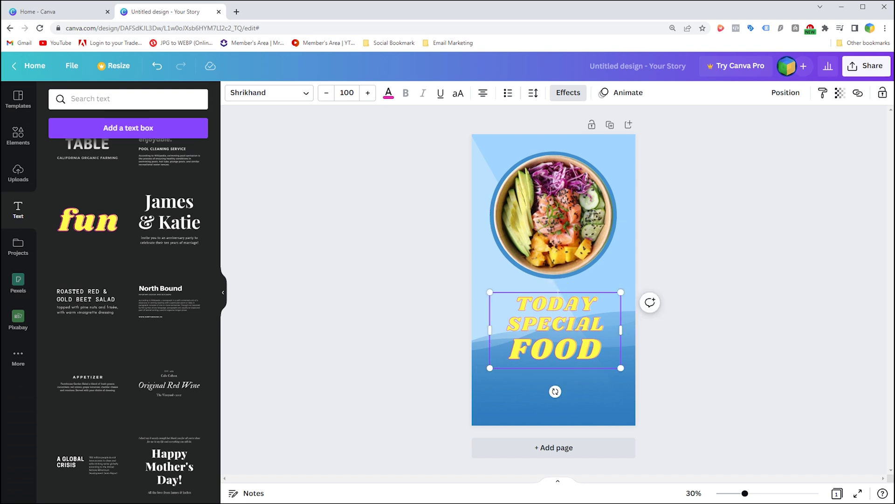
pyautogui.moveTo(558, 293); pyautogui.dragTo(560, 284)
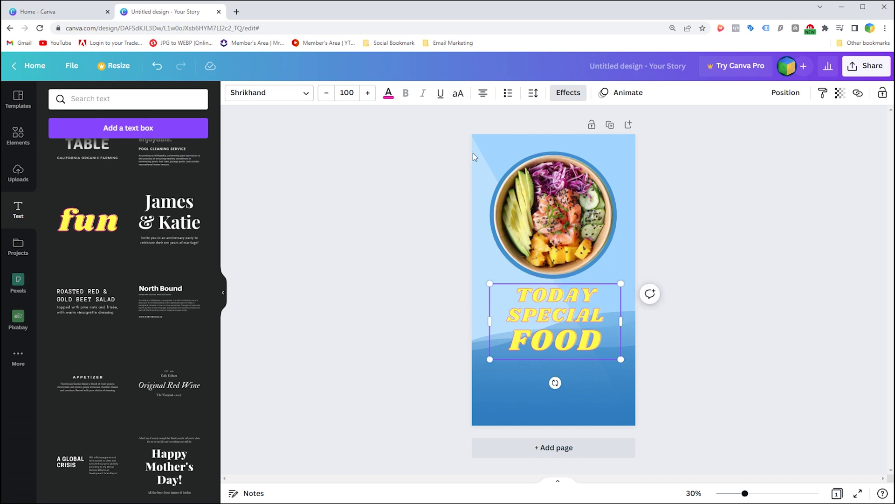
# Move the bowl photo and its blue ring up together, and nudge the headline up slightly beneath them
pyautogui.click(491, 206)
pyautogui.keyDown('shift'); pyautogui.click(491, 200); pyautogui.keyUp('shift')
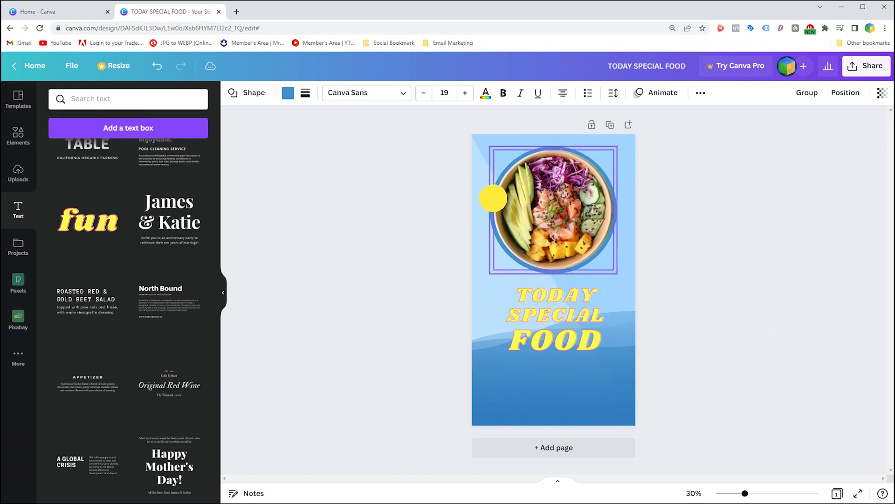
pyautogui.click(571, 335)
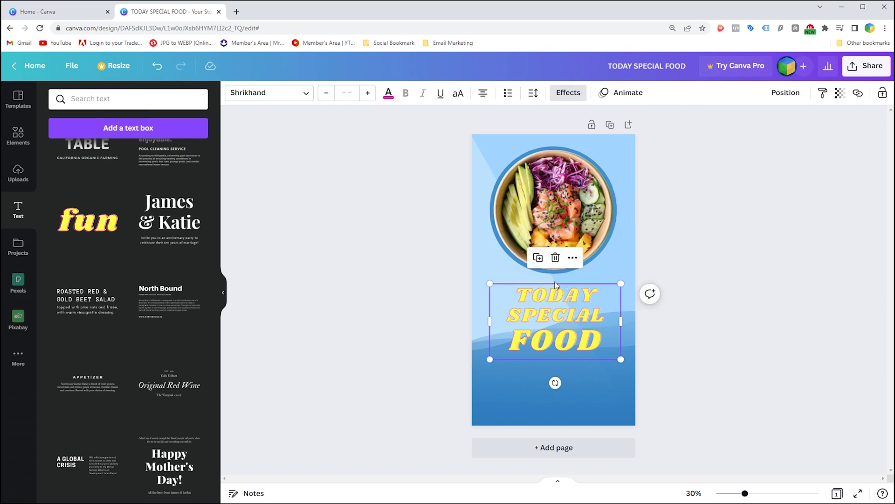
pyautogui.moveTo(558, 284); pyautogui.dragTo(558, 277)
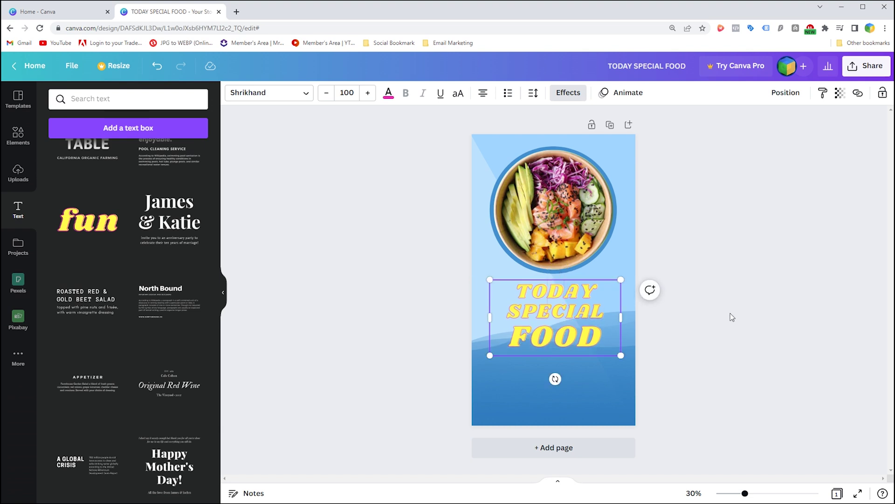
# Change the headline's Splice effect to the warmer default yellow, with thickness 30 and offset 64
pyautogui.click(580, 309)
pyautogui.click(575, 278)
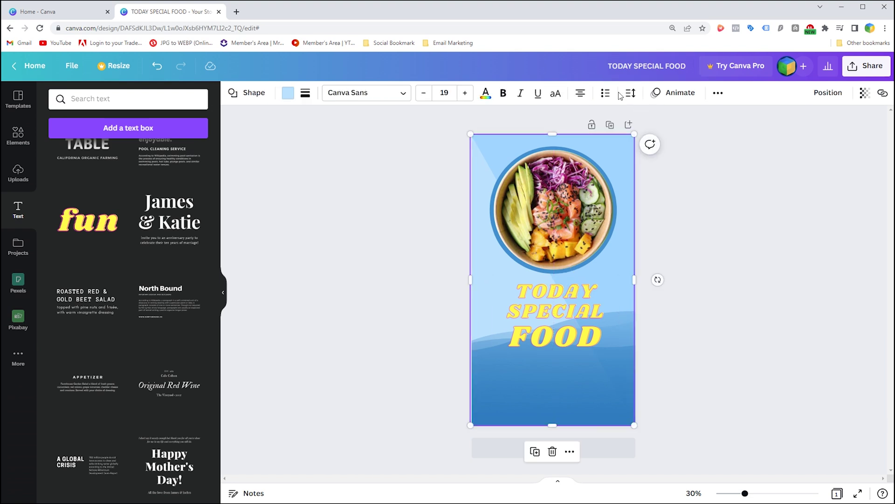
pyautogui.click(583, 316)
pyautogui.click(569, 93)
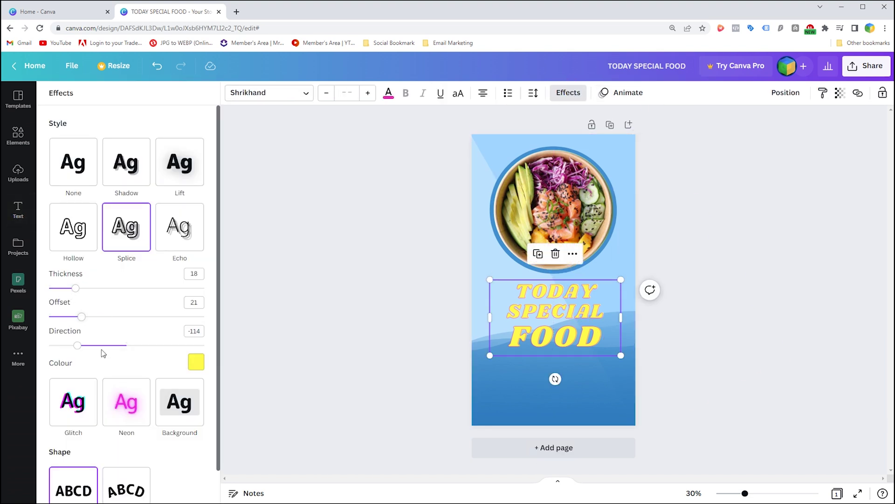
pyautogui.click(196, 362)
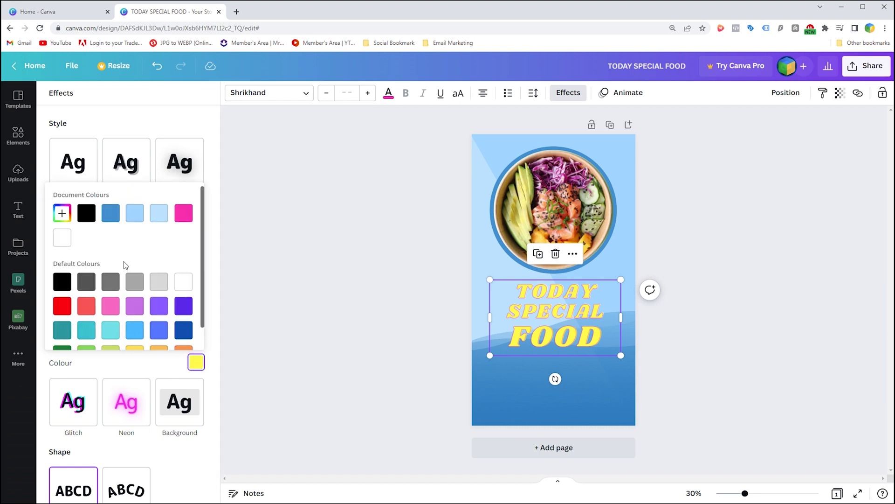
pyautogui.scroll(-1, 124, 263)
pyautogui.click(134, 329)
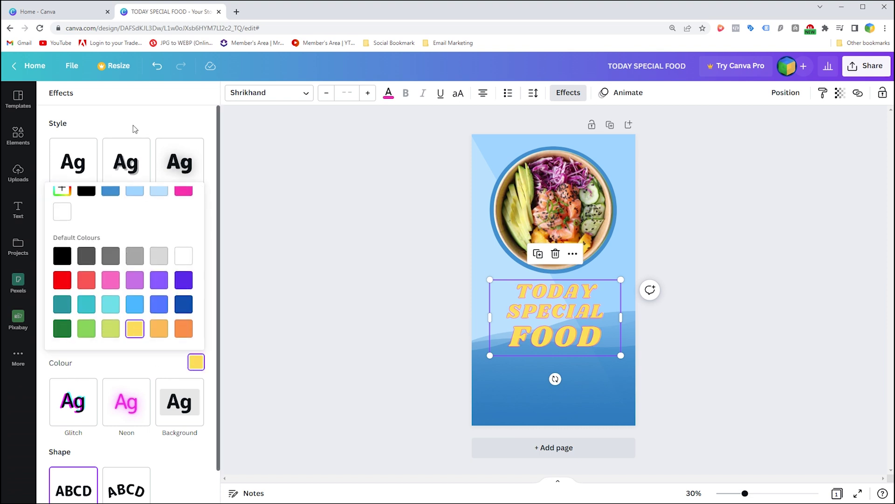
pyautogui.click(135, 110)
pyautogui.moveTo(77, 290); pyautogui.dragTo(150, 319)
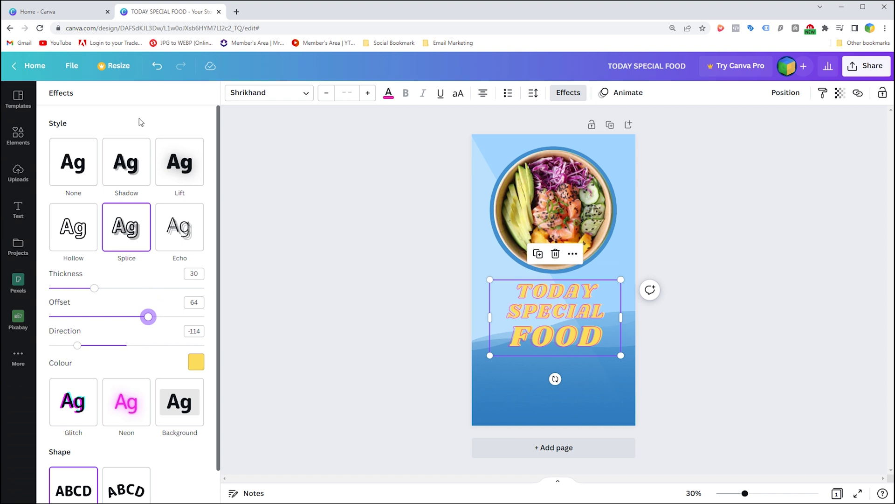
# Recolour the headline text in the document's medium blue and set its Splice thickness to 53
pyautogui.click(389, 93)
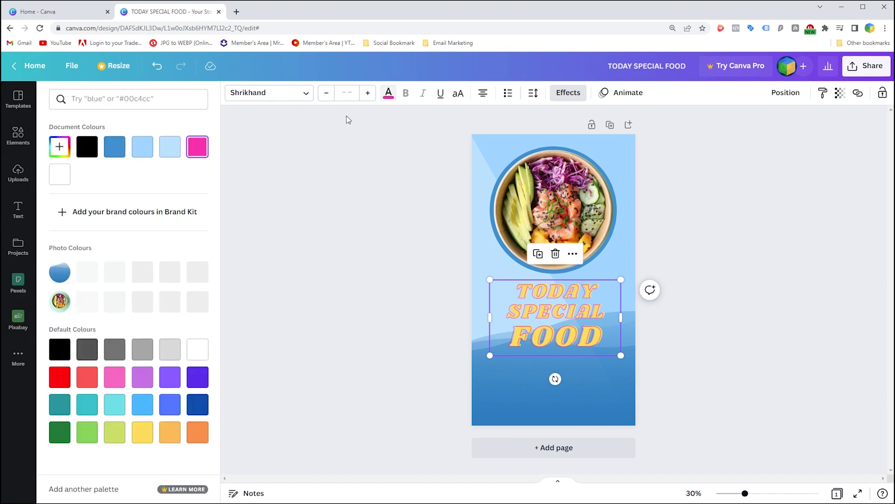
pyautogui.click(118, 149)
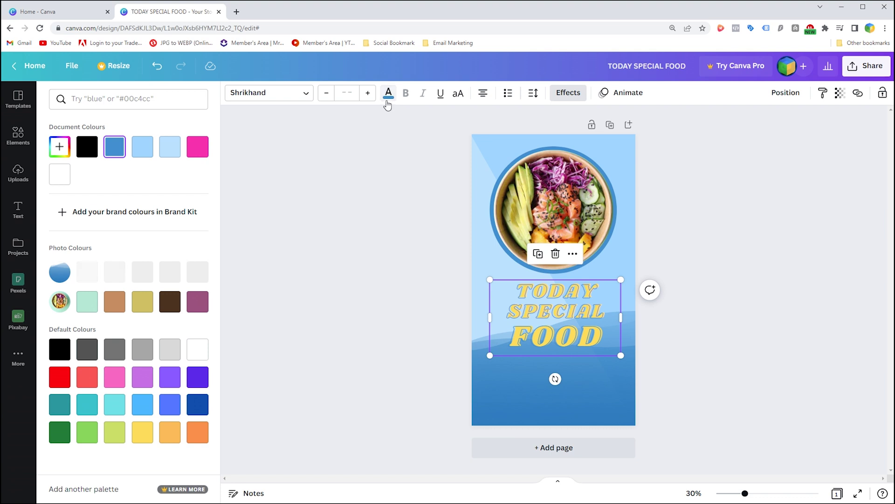
pyautogui.click(578, 95)
pyautogui.moveTo(95, 288); pyautogui.dragTo(130, 287)
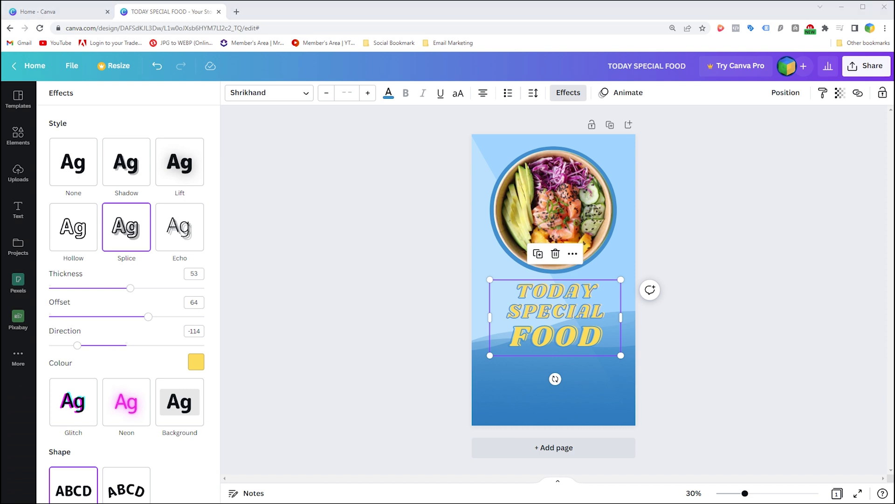
pyautogui.click(378, 275)
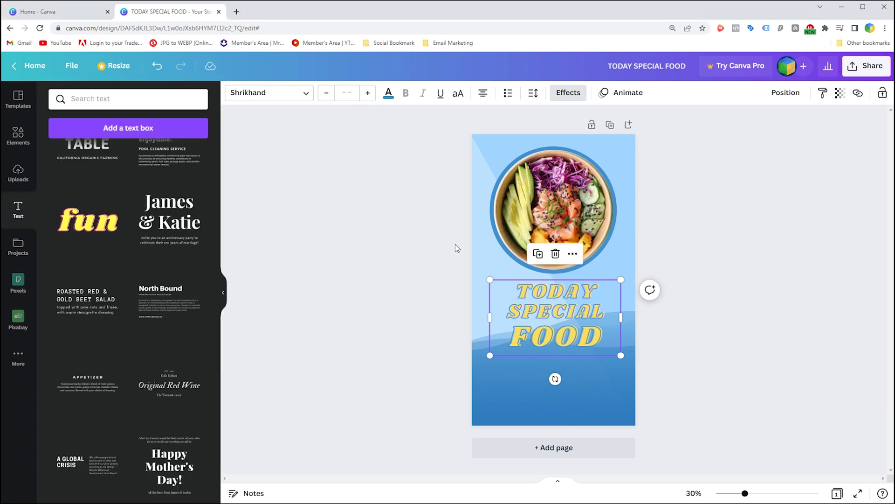
pyautogui.click(532, 376)
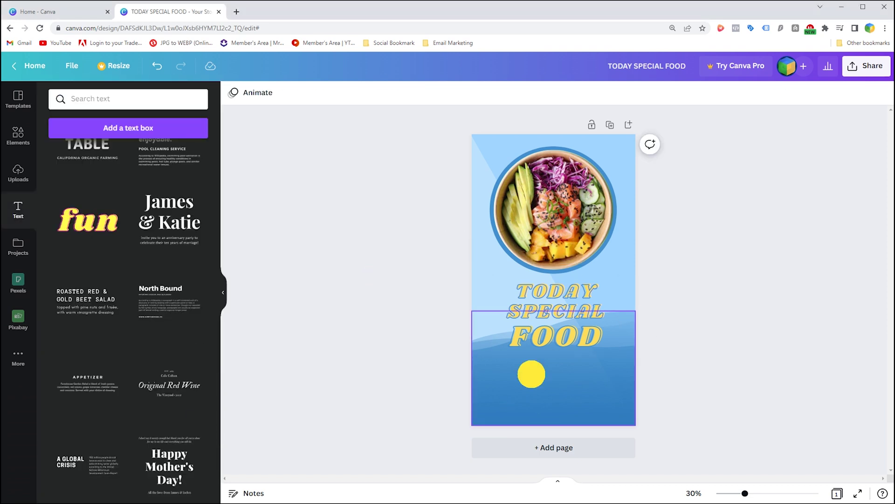
pyautogui.click(357, 325)
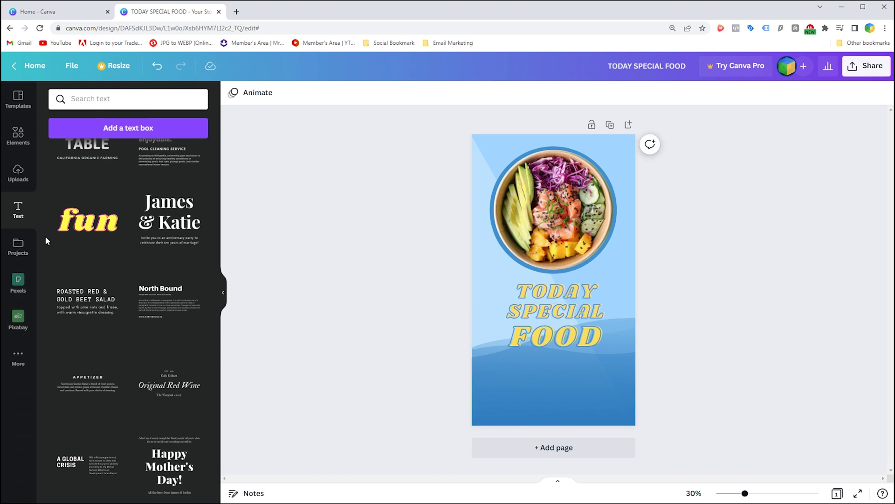
# Search the elements for "button", look through the results and clear the search
pyautogui.click(18, 136)
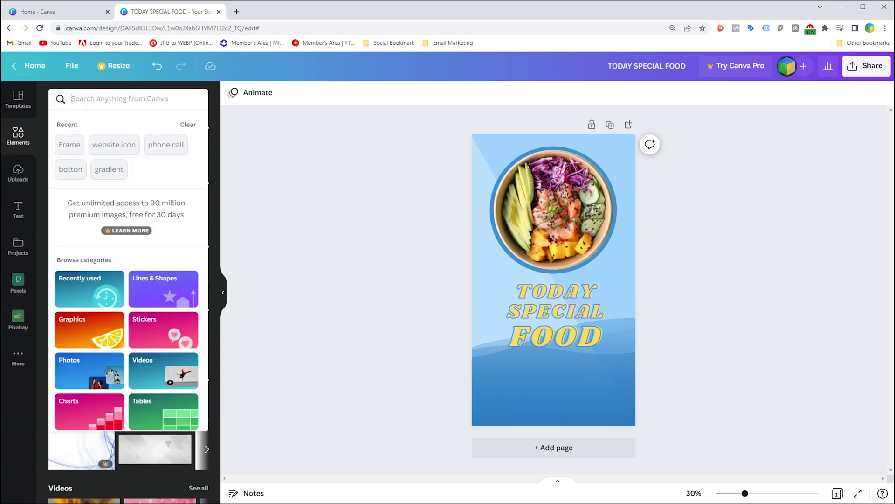
pyautogui.write('BUTTON')
pyautogui.click(74, 145)
pyautogui.scroll(-3, 140, 241)
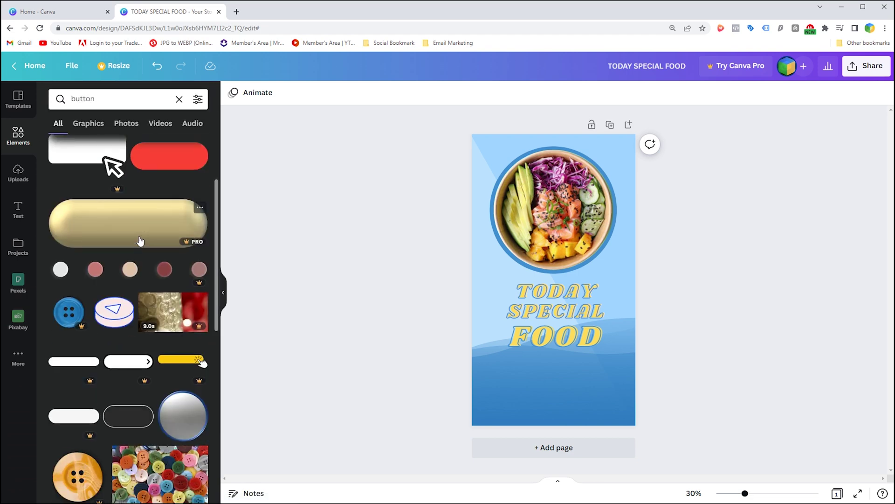
pyautogui.scroll(-10, 140, 241)
pyautogui.scroll(10, 141, 240)
pyautogui.scroll(5, 139, 236)
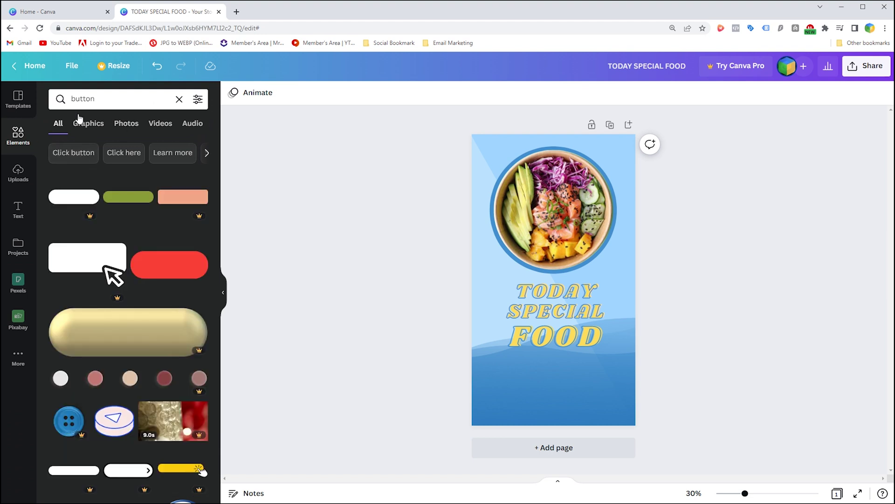
pyautogui.click(179, 99)
# Add the yellow button graphic with orange edge from the recently used elements and centre it just below the word FOOD
pyautogui.click(207, 182)
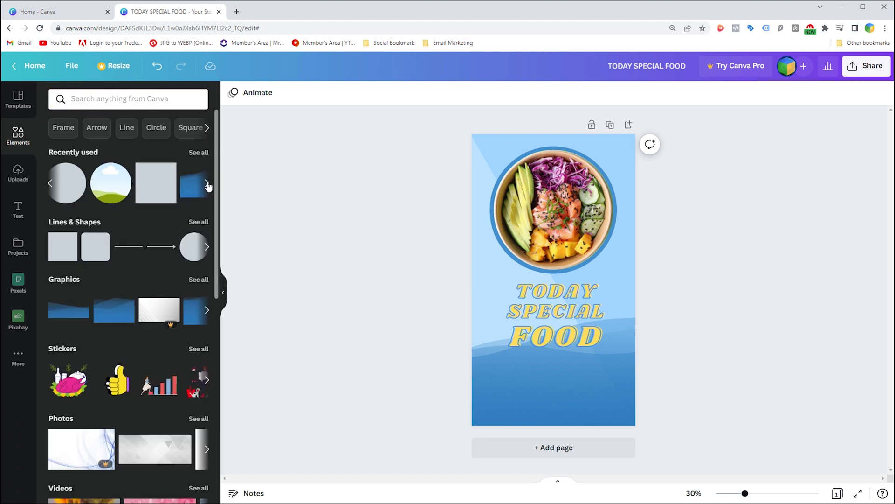
pyautogui.click(112, 182)
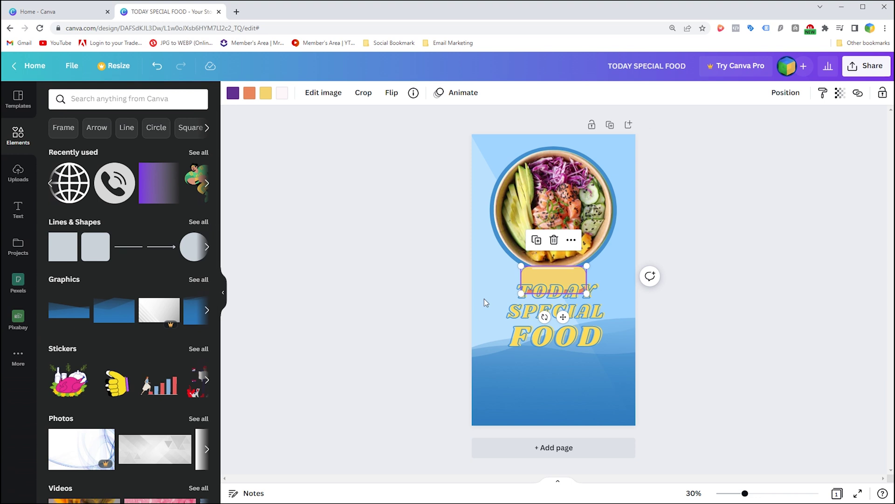
pyautogui.moveTo(554, 279); pyautogui.dragTo(553, 374)
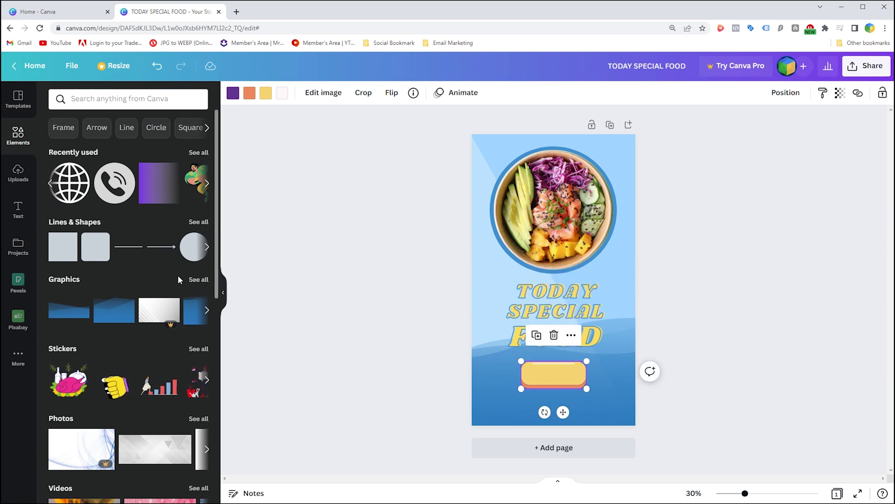
pyautogui.click(360, 307)
pyautogui.click(553, 374)
pyautogui.click(511, 399)
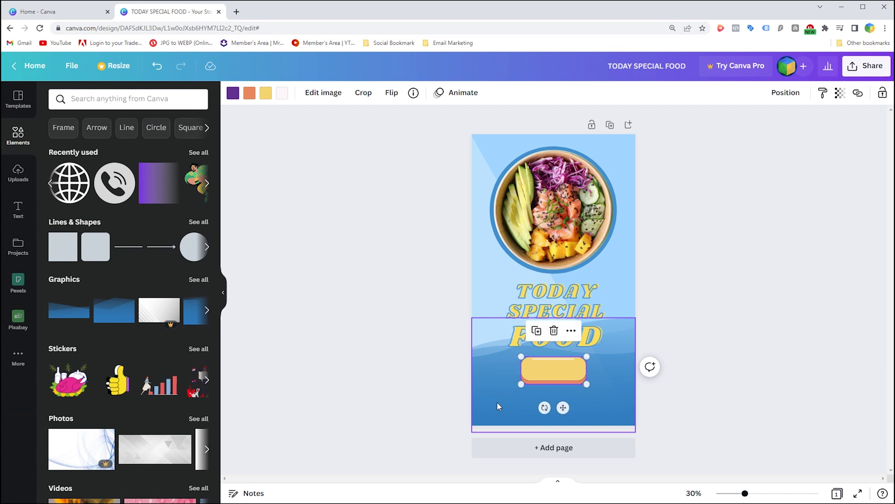
pyautogui.click(459, 359)
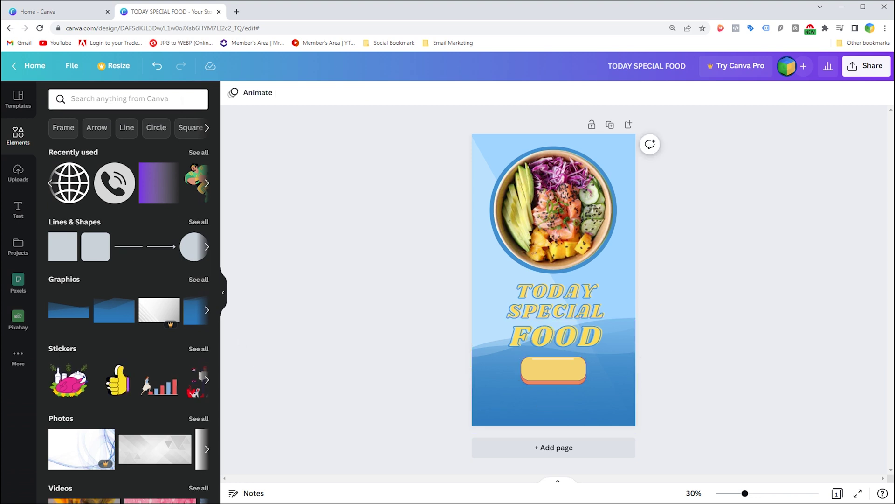
# Add a new text box to the page and set its font to Montserrat Classic
pyautogui.click(18, 210)
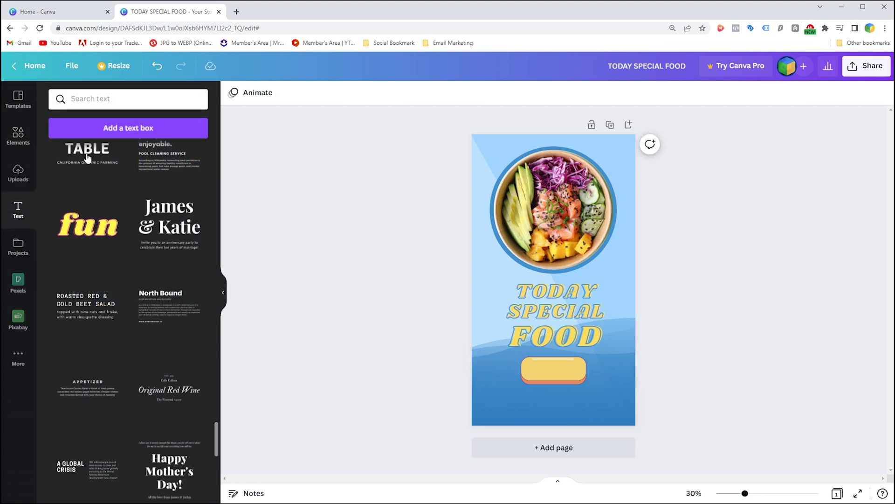
pyautogui.click(120, 134)
pyautogui.click(294, 94)
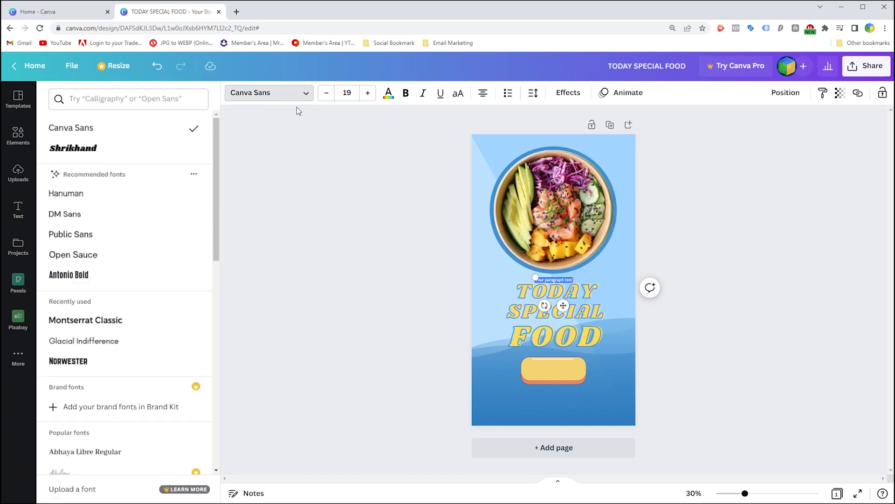
pyautogui.scroll(-1, 84, 261)
pyautogui.click(84, 273)
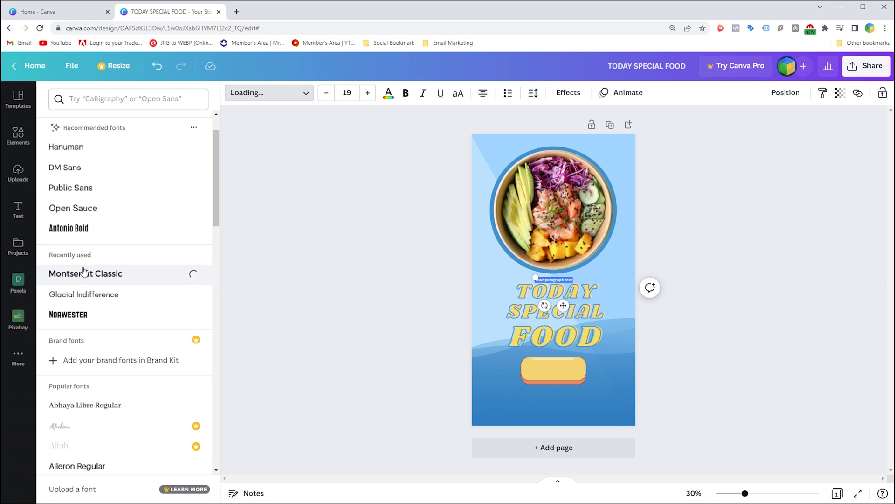
# Set the new text's font size to 28 and replace its placeholder wording with ORDER NOW
pyautogui.click(368, 93)
pyautogui.click(368, 93)
pyautogui.click(368, 93)
pyautogui.click(368, 93)
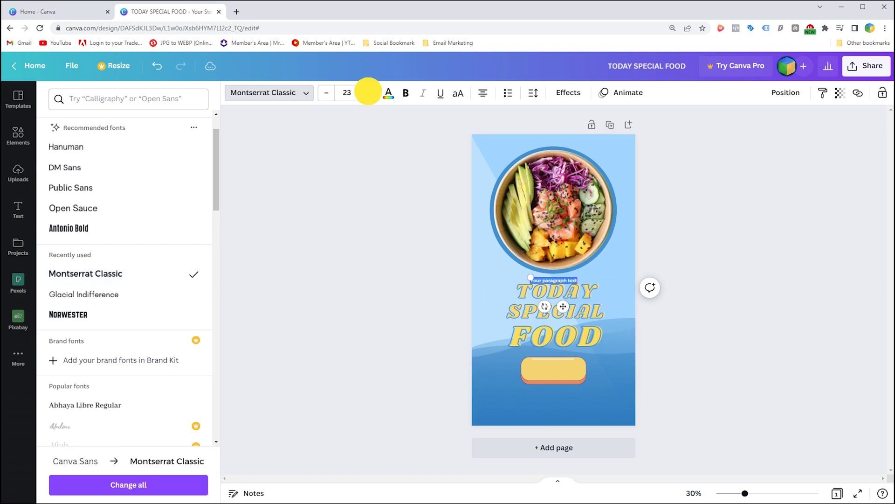
pyautogui.click(368, 93)
pyautogui.click(368, 93)
pyautogui.click(368, 93)
pyautogui.click(368, 92)
pyautogui.click(368, 92)
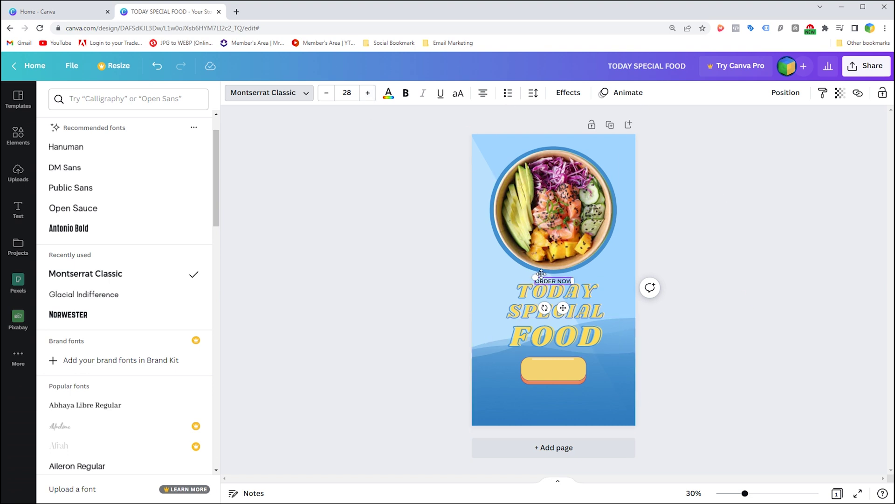
# Move the ORDER NOW text onto the yellow button and enlarge it to font size 40
pyautogui.moveTo(546, 275); pyautogui.dragTo(546, 365)
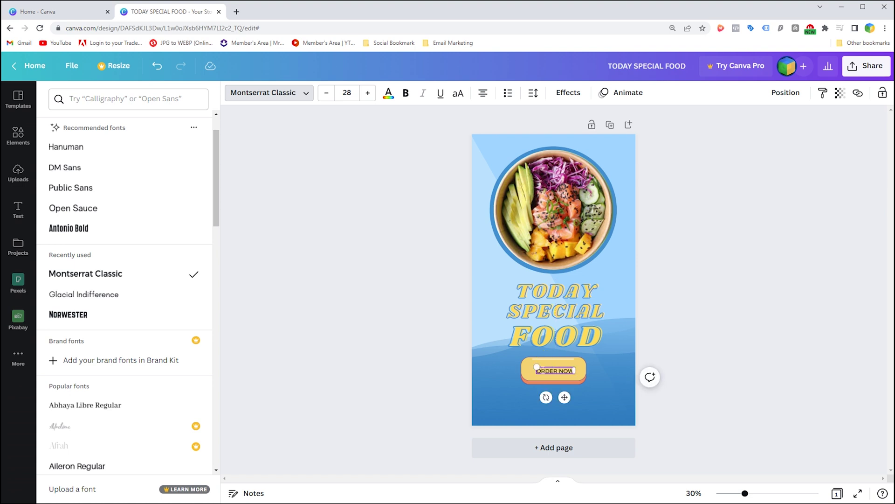
pyautogui.click(366, 94)
pyautogui.click(366, 94)
pyautogui.click(366, 94)
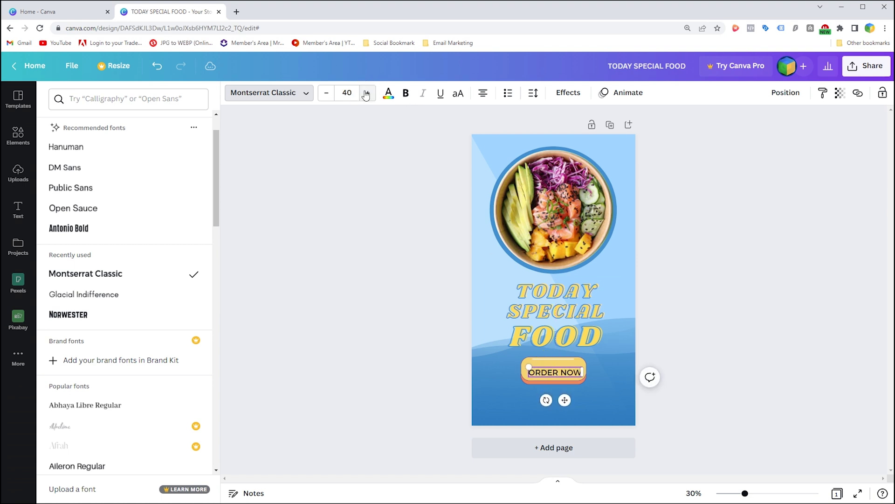
# Make the ORDER NOW text bold and nudge it up so it sits centred on the button face
pyautogui.click(407, 96)
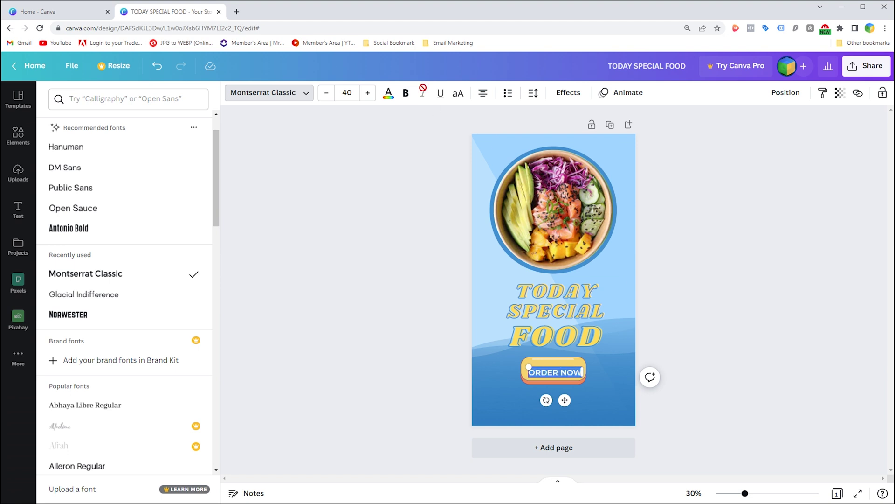
pyautogui.click(546, 372)
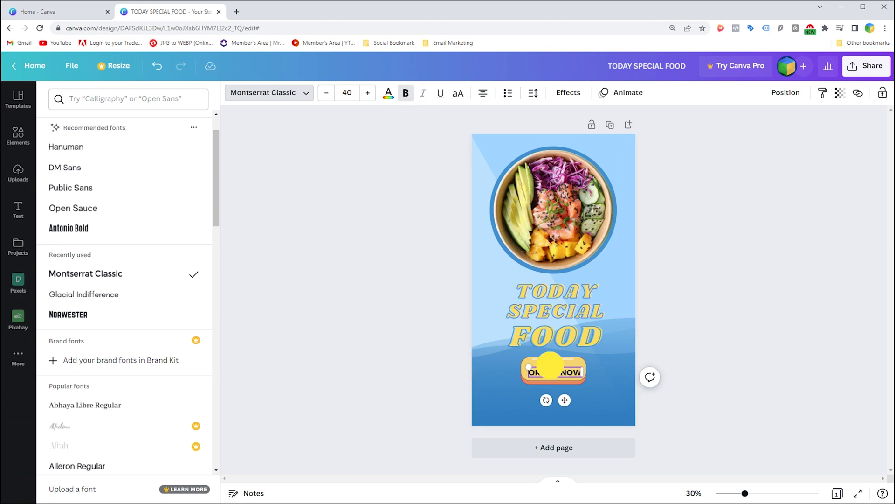
pyautogui.moveTo(550, 364); pyautogui.dragTo(551, 361)
pyautogui.click(546, 366)
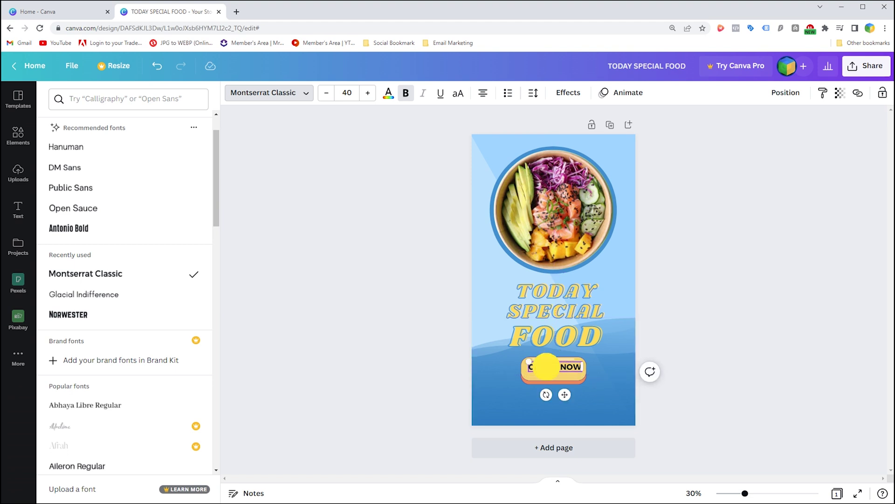
# Shift the ORDER NOW text slightly lower on the yellow button
pyautogui.click(549, 360)
pyautogui.click(552, 368)
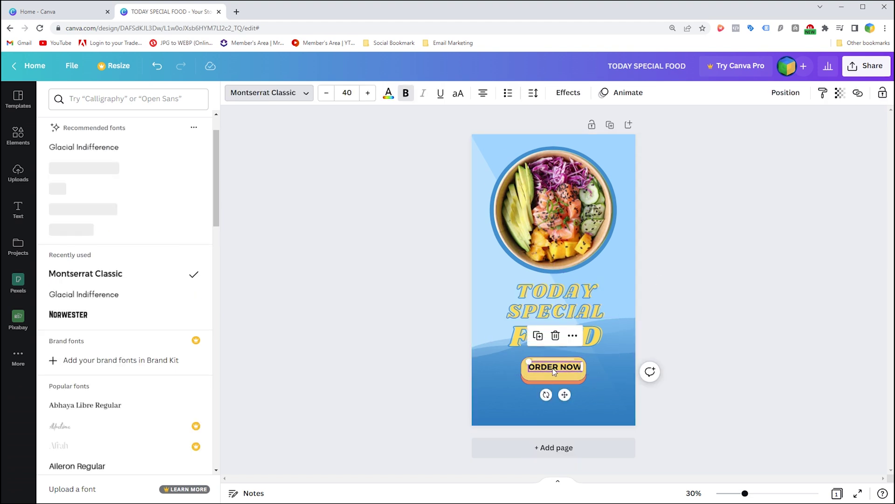
pyautogui.moveTo(552, 368); pyautogui.dragTo(553, 374)
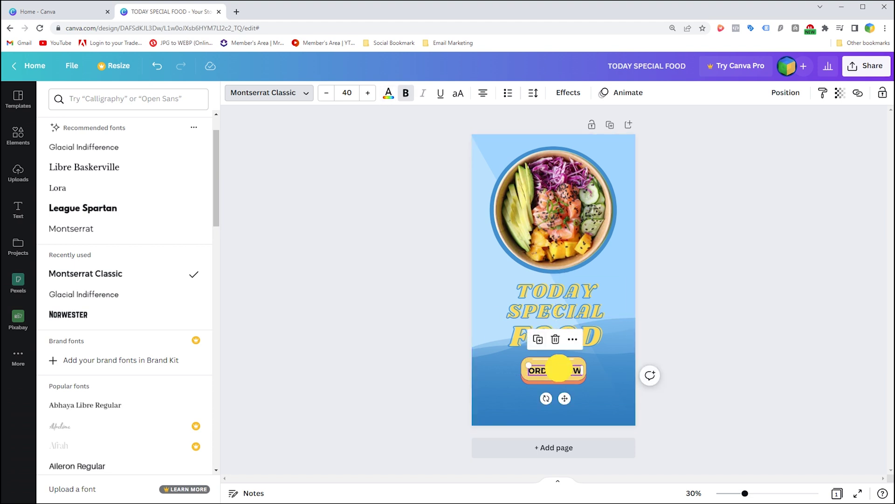
pyautogui.press('Return')
# Recolour the ORDER NOW text to the custom dark blue #1C6399
pyautogui.click(388, 93)
pyautogui.click(115, 147)
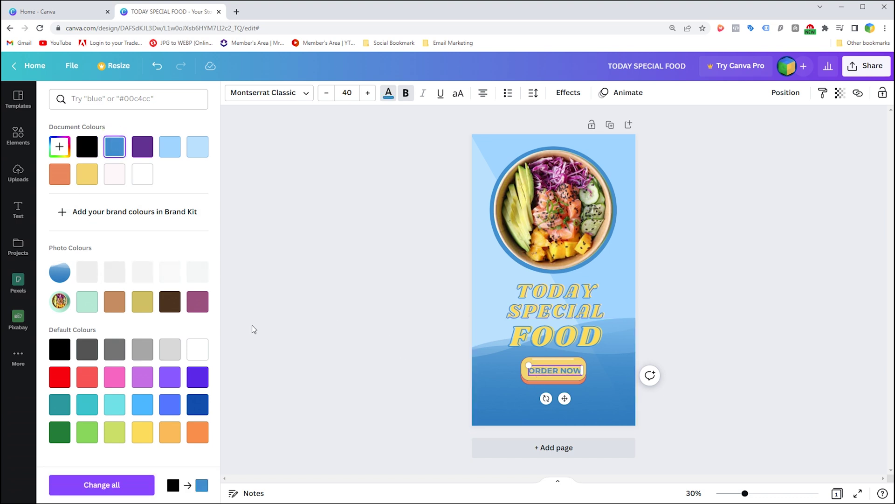
pyautogui.click(545, 371)
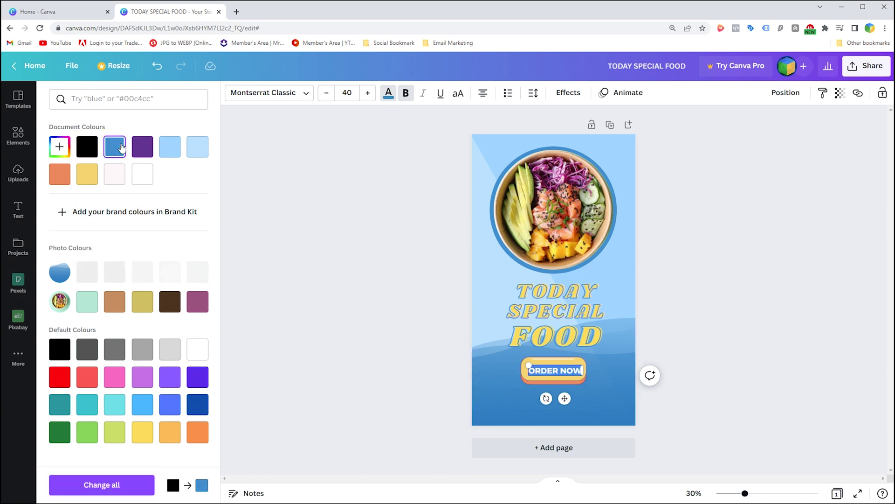
pyautogui.click(59, 147)
pyautogui.moveTo(158, 181); pyautogui.dragTo(169, 192)
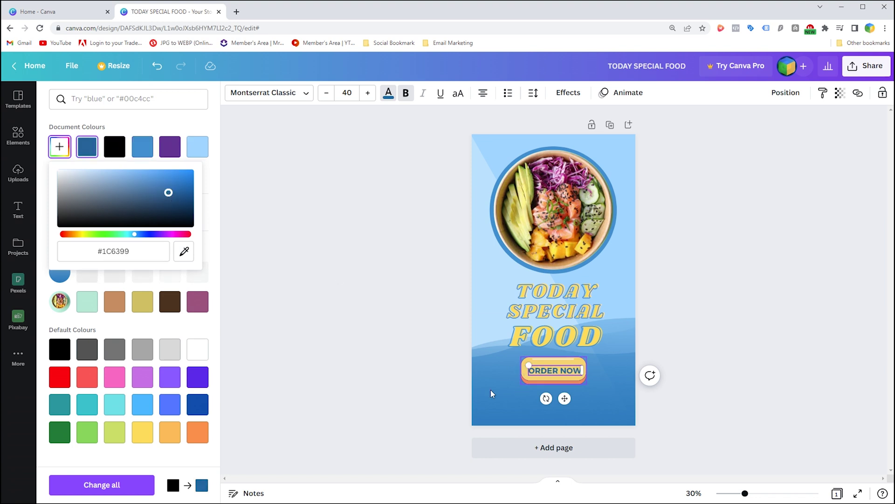
# Nudge the dark blue ORDER NOW text up slightly to centre it on the button face, and deselect it
pyautogui.click(508, 377)
pyautogui.click(554, 373)
pyautogui.doubleClick(554, 372)
pyautogui.click(577, 413)
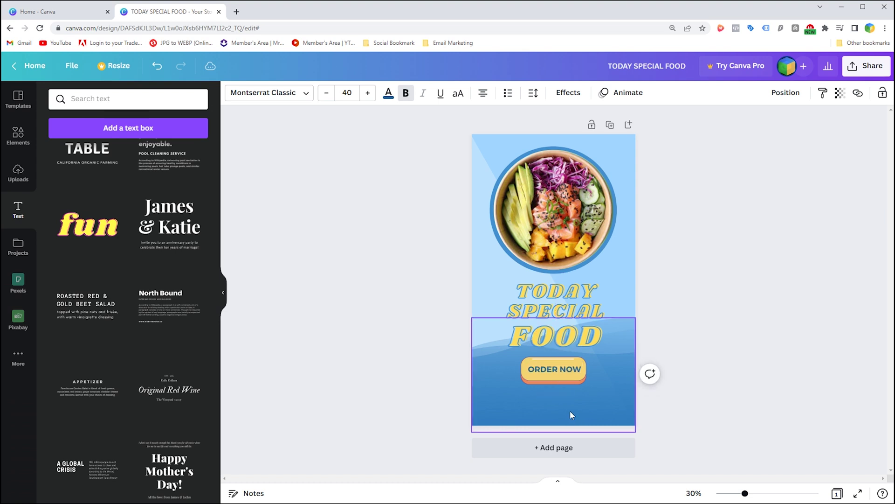
pyautogui.click(395, 337)
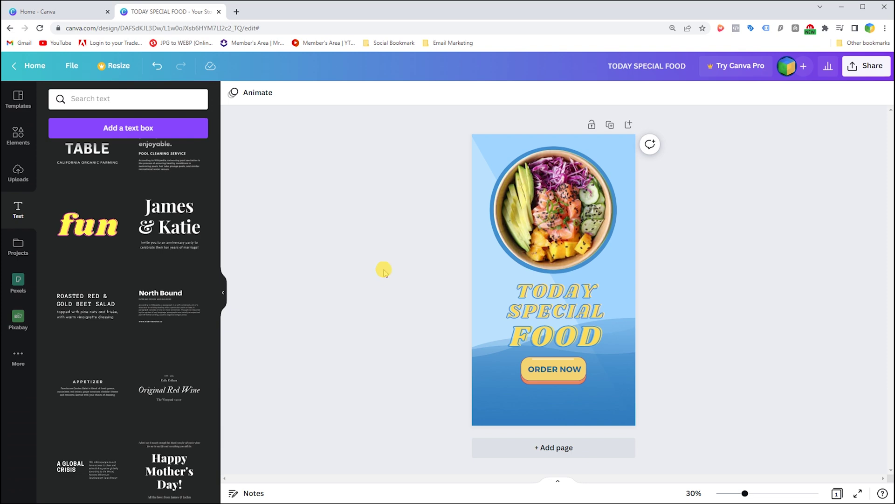
# Add the recently used round phone icon, colour it white and place it small below and to the left of the button
pyautogui.click(18, 97)
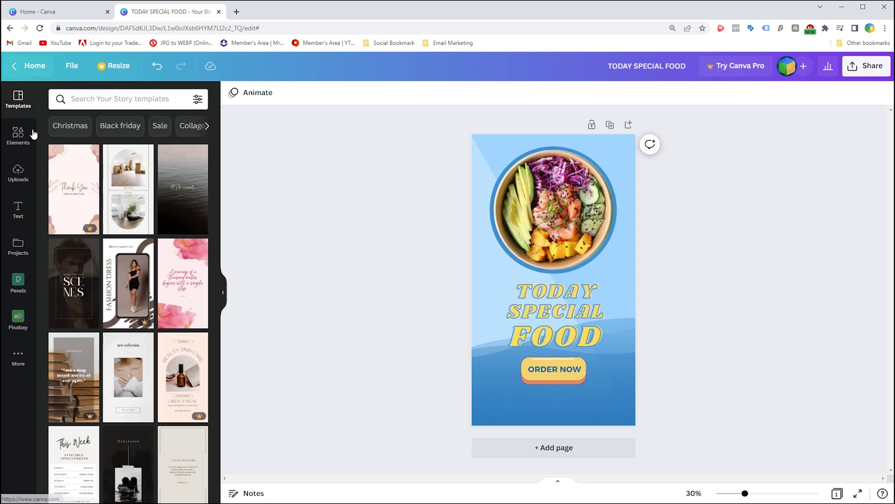
pyautogui.click(18, 135)
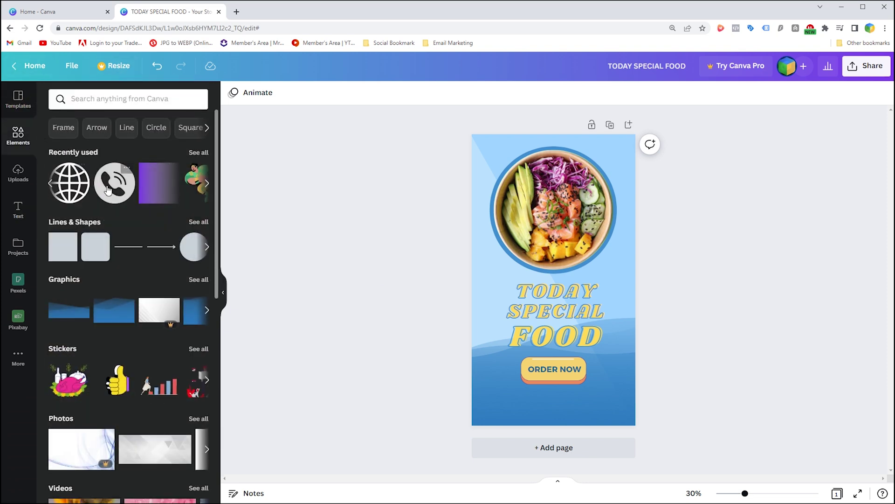
pyautogui.click(108, 189)
pyautogui.click(233, 93)
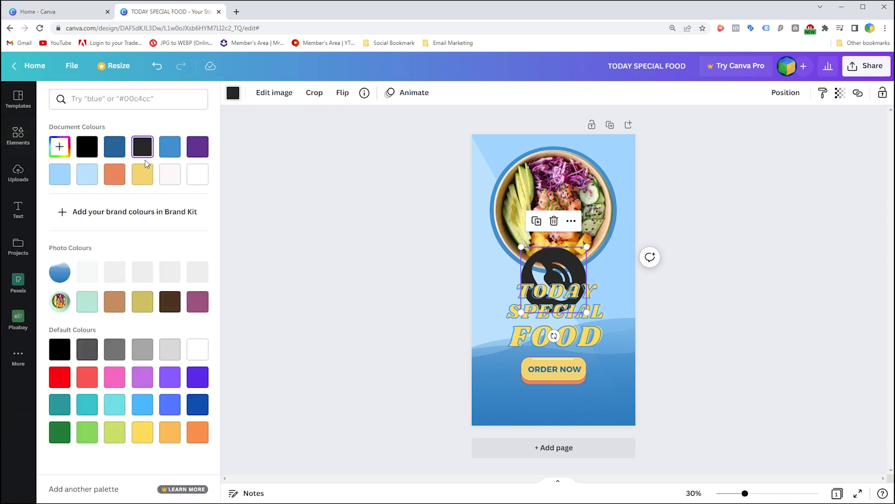
pyautogui.click(197, 349)
pyautogui.moveTo(555, 268); pyautogui.dragTo(502, 397)
# Duplicate the ORDER NOW text below the button, replace its wording with the contact phone number and colour it white
pyautogui.moveTo(555, 369); pyautogui.dragTo(550, 395)
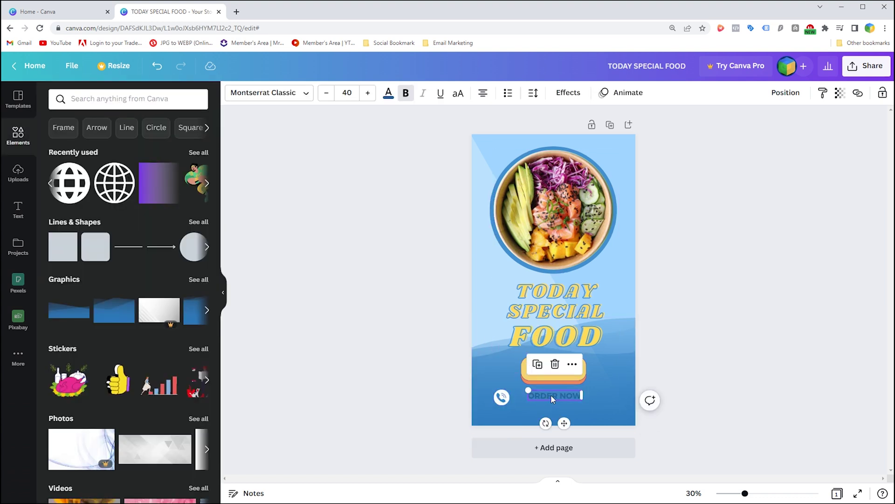
pyautogui.doubleClick(555, 397)
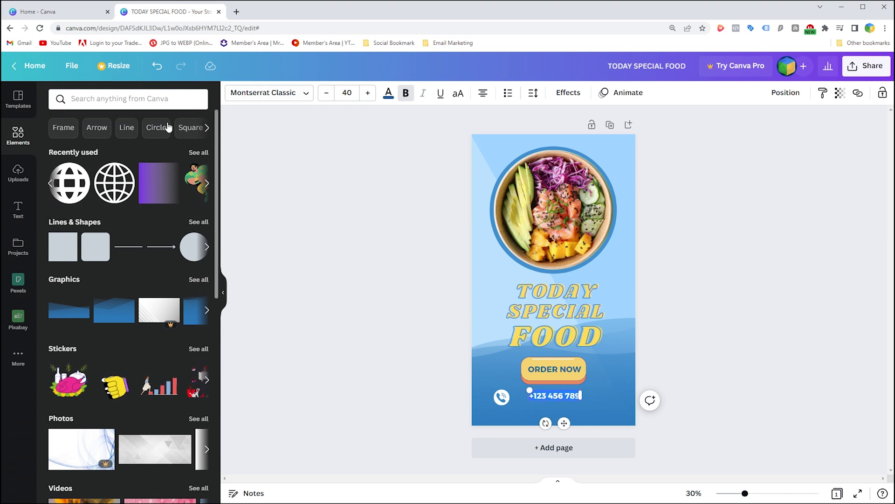
pyautogui.click(388, 92)
pyautogui.click(198, 349)
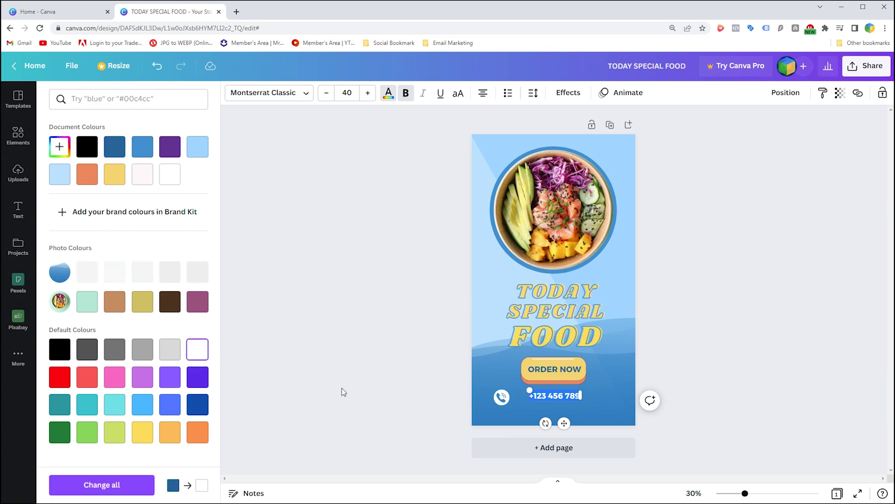
pyautogui.moveTo(549, 404); pyautogui.dragTo(550, 415)
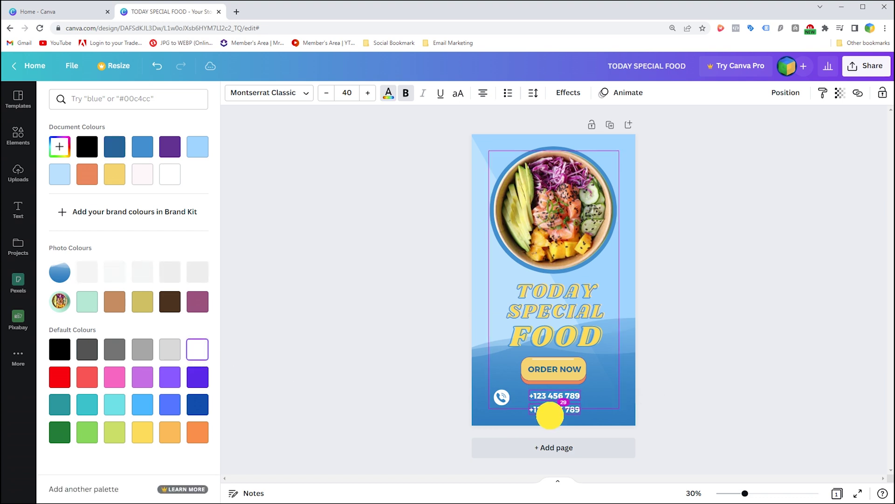
pyautogui.doubleClick(551, 409)
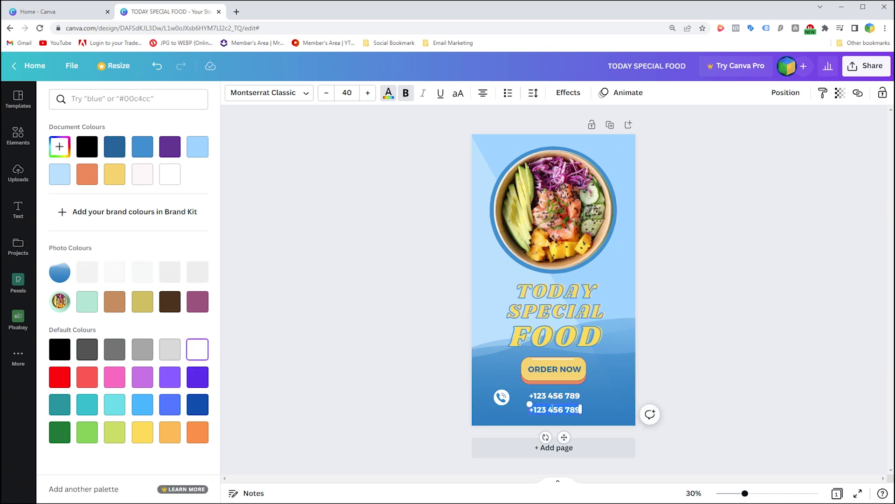
pyautogui.write('www')
pyautogui.press('capslock')
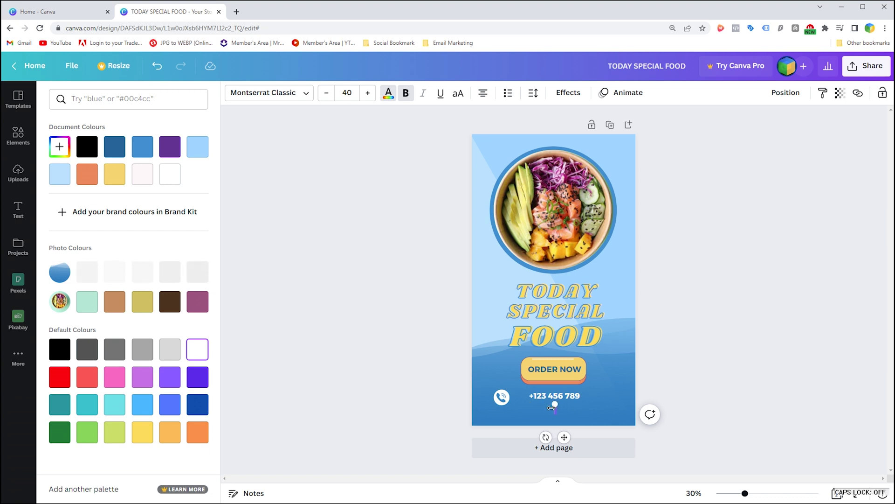
pyautogui.write('WWW')
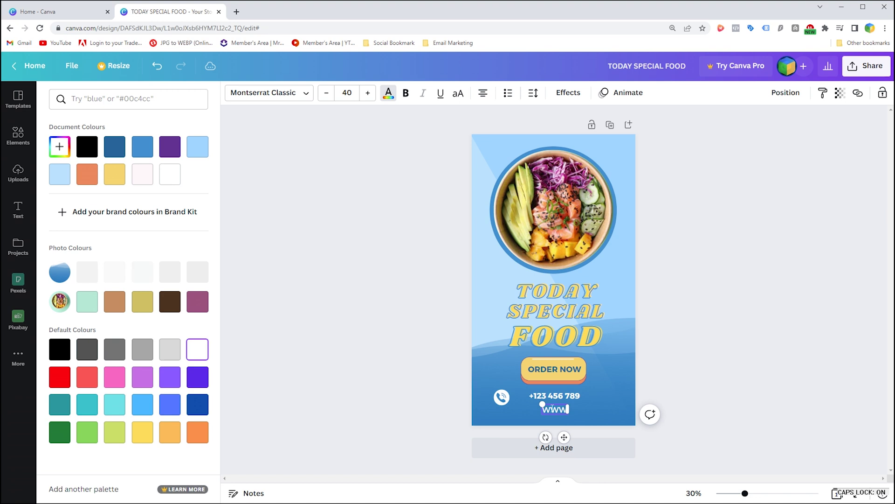
pyautogui.write('.YOURWEBSITE.COM')
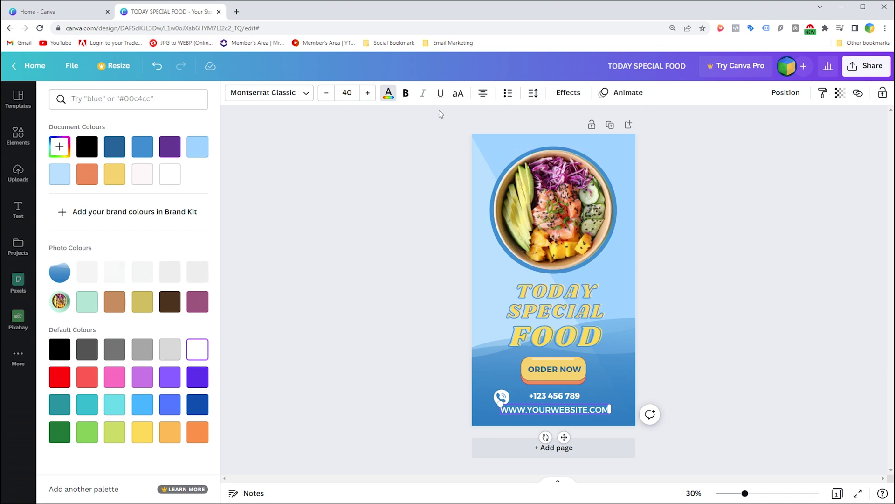
# Reduce the website text to font size 33 and move the phone icon close beside the phone number
pyautogui.click(330, 93)
pyautogui.click(329, 93)
pyautogui.click(330, 93)
pyautogui.click(330, 93)
pyautogui.click(330, 93)
pyautogui.click(329, 92)
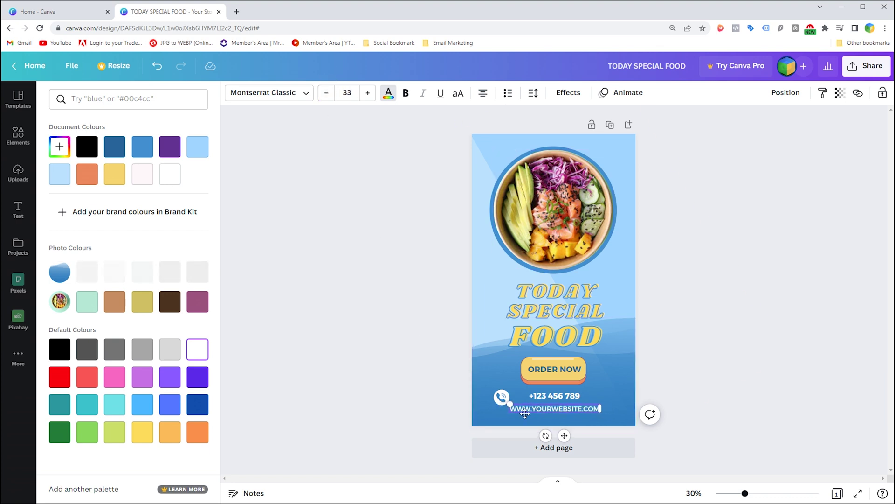
pyautogui.moveTo(527, 404)
pyautogui.mouseDown()
pyautogui.moveTo(496, 392)
pyautogui.moveTo(517, 396)
pyautogui.mouseUp()
# Add a globe icon, colour it white and place it small to the left of the website address
pyautogui.click(73, 192)
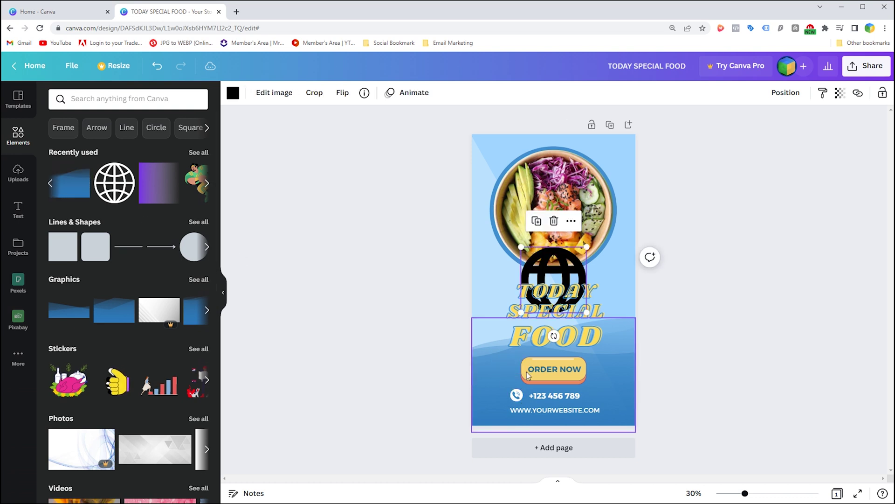
pyautogui.click(233, 93)
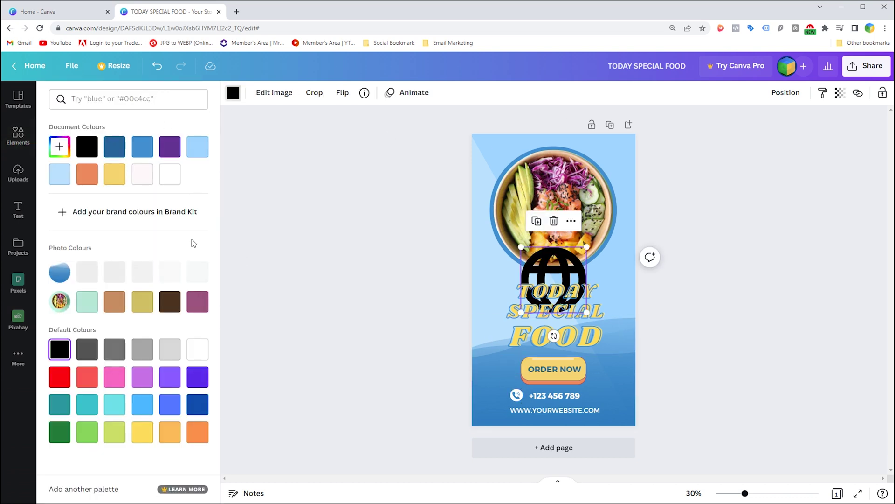
pyautogui.click(198, 349)
pyautogui.moveTo(563, 267); pyautogui.dragTo(499, 411)
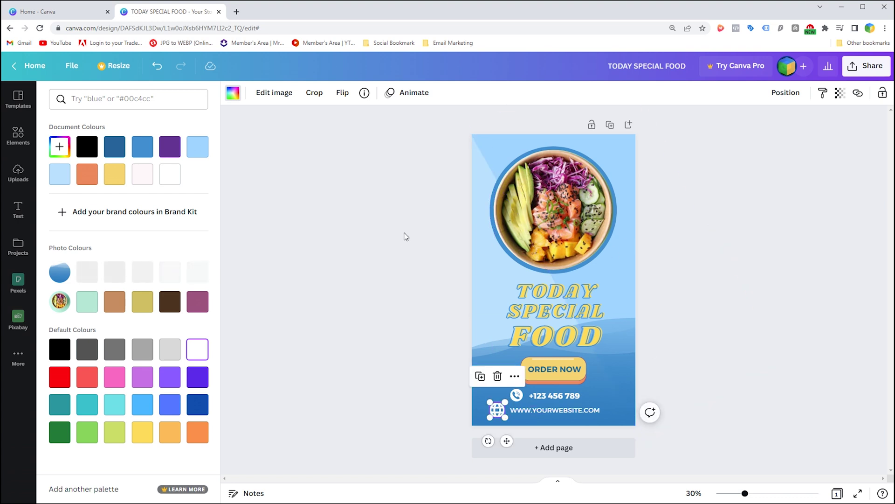
pyautogui.click(415, 246)
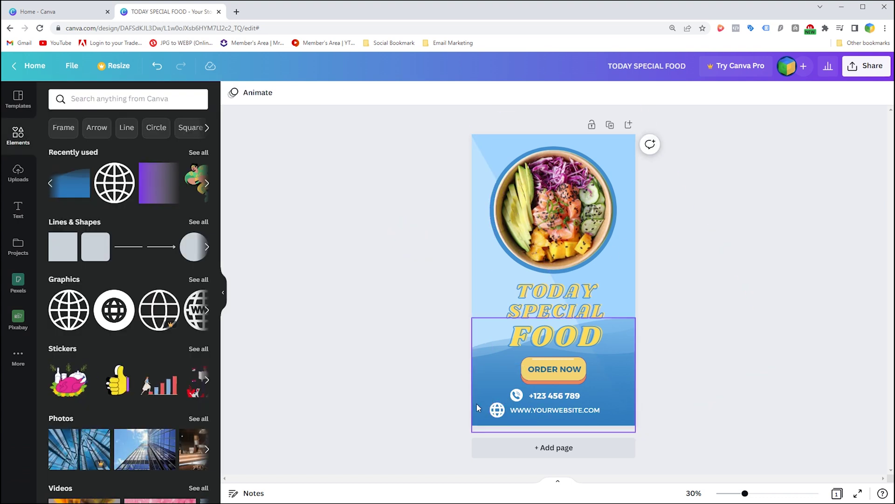
# Shrink the globe and phone icons slightly so they suit the height of their contact lines
pyautogui.click(495, 412)
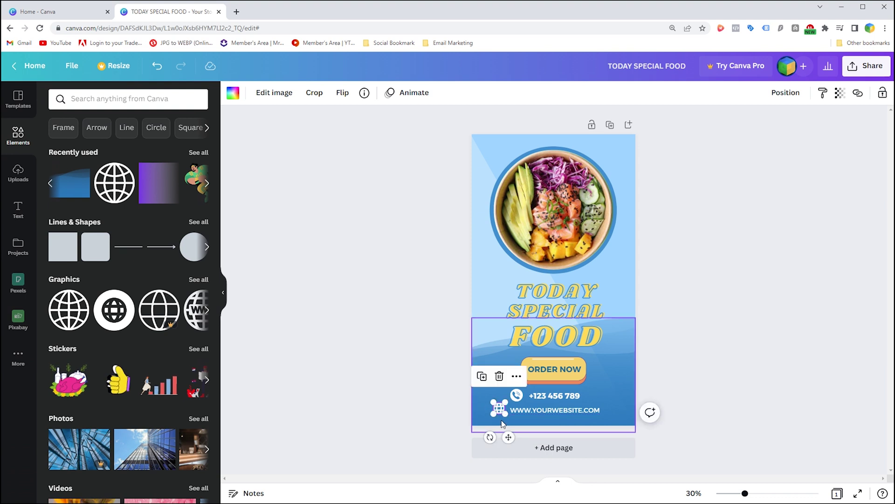
pyautogui.click(517, 397)
pyautogui.moveTo(511, 403); pyautogui.dragTo(512, 403)
pyautogui.click(695, 337)
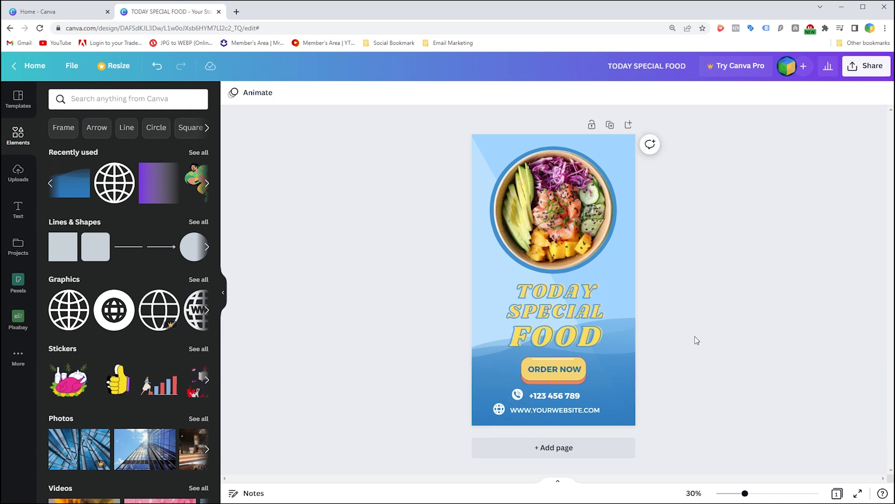
# Select the phone icon and phone number together and move them slightly down, closer to the website line
pyautogui.click(519, 396)
pyautogui.moveTo(534, 395); pyautogui.dragTo(550, 400)
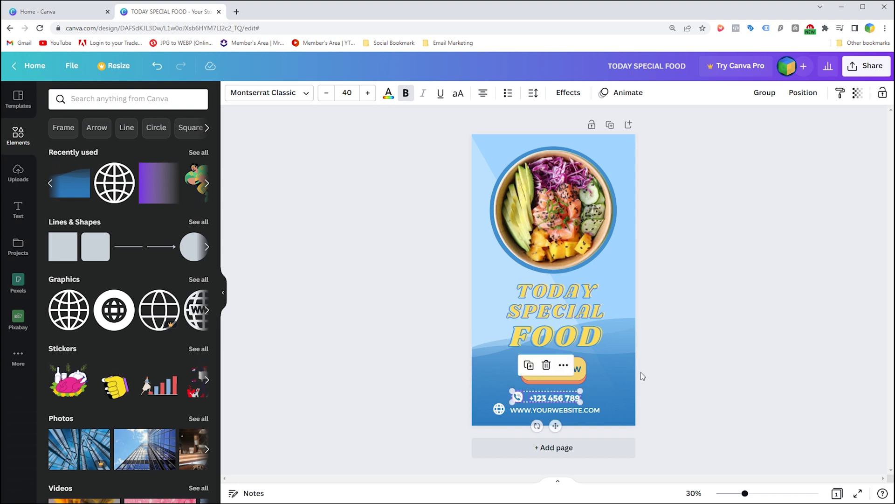
pyautogui.click(665, 354)
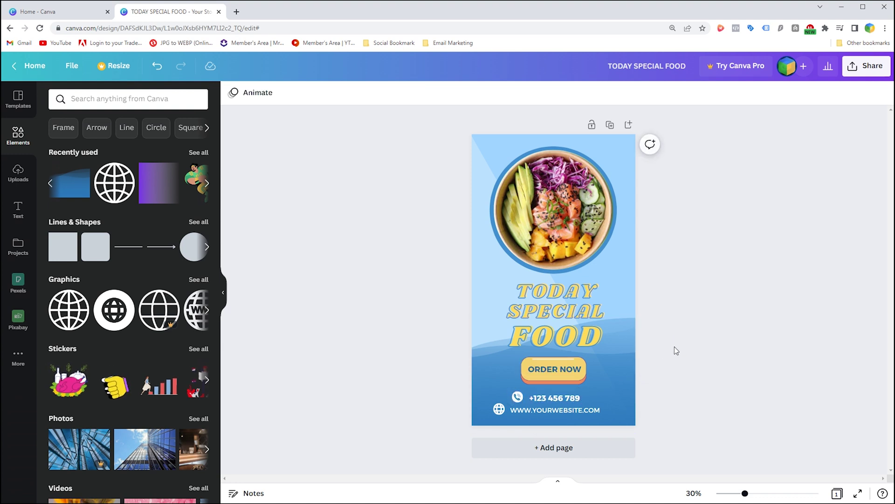